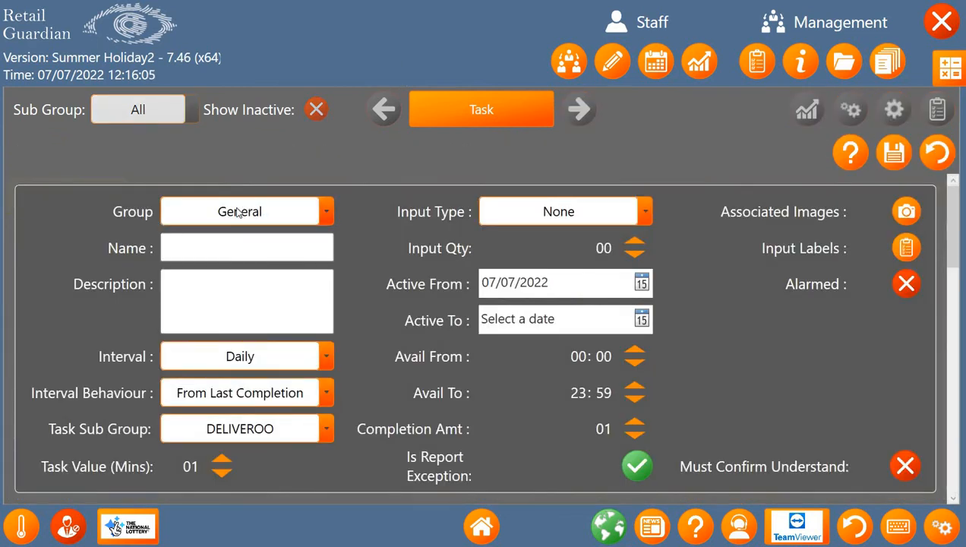
- Choose General as the task's group
left_click(238, 213)
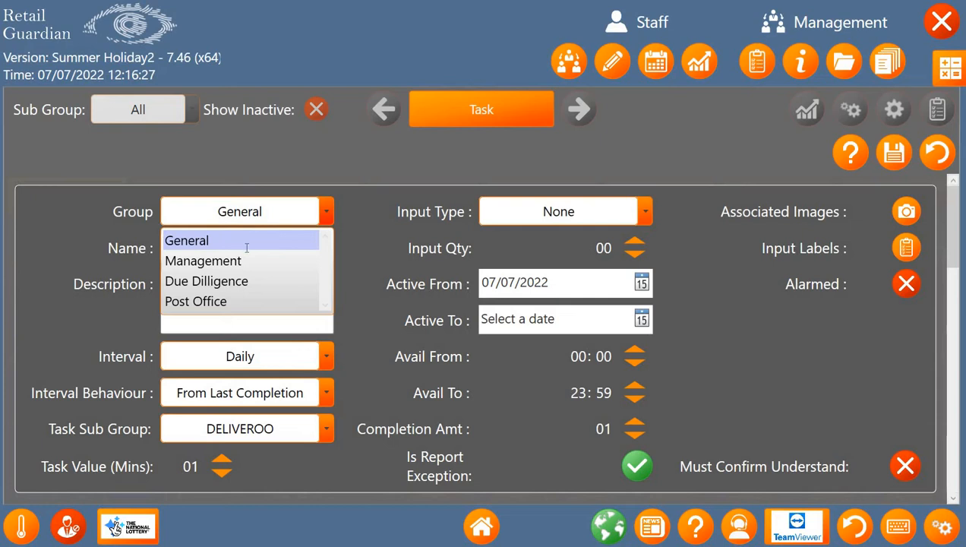
left_click(215, 257)
left_click(212, 241)
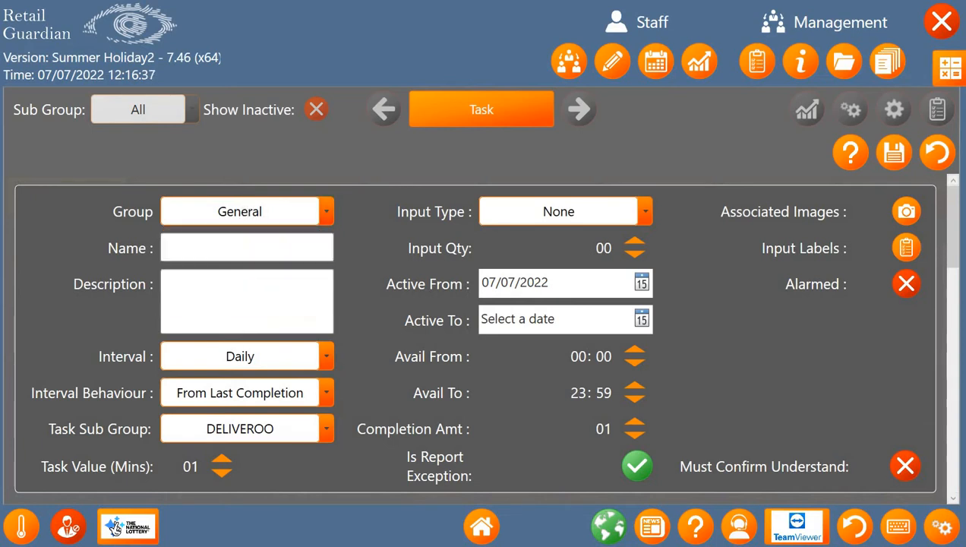
- Name the task "Mop the floor" and enter "Mop the floor with a bucket" as its description
left_click(213, 248)
type("M")
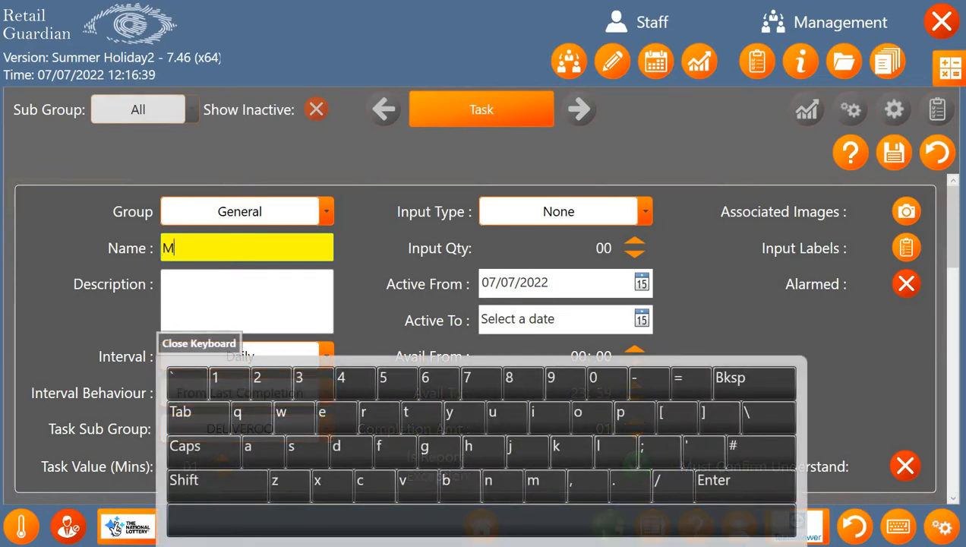
type("op the floor")
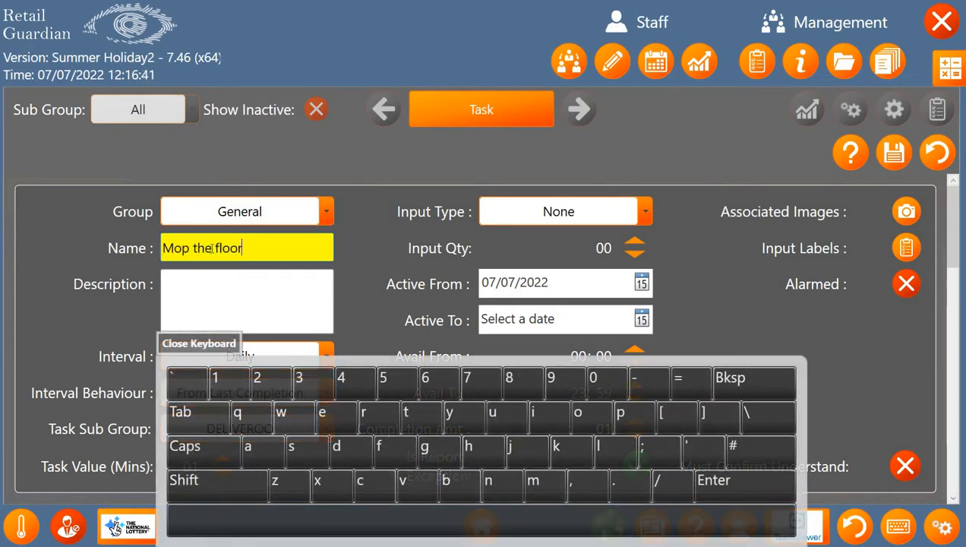
key("Tab")
type("M")
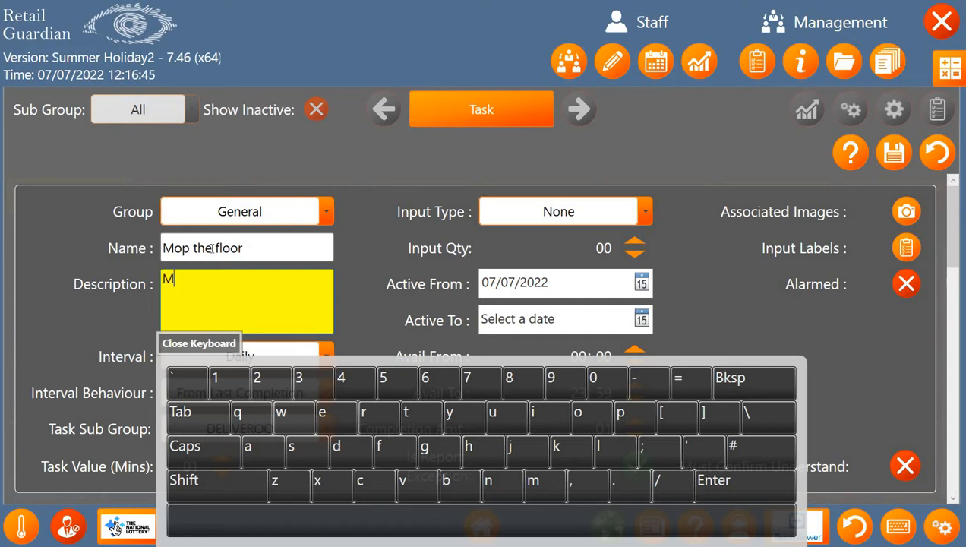
type("op the floor with a bucket")
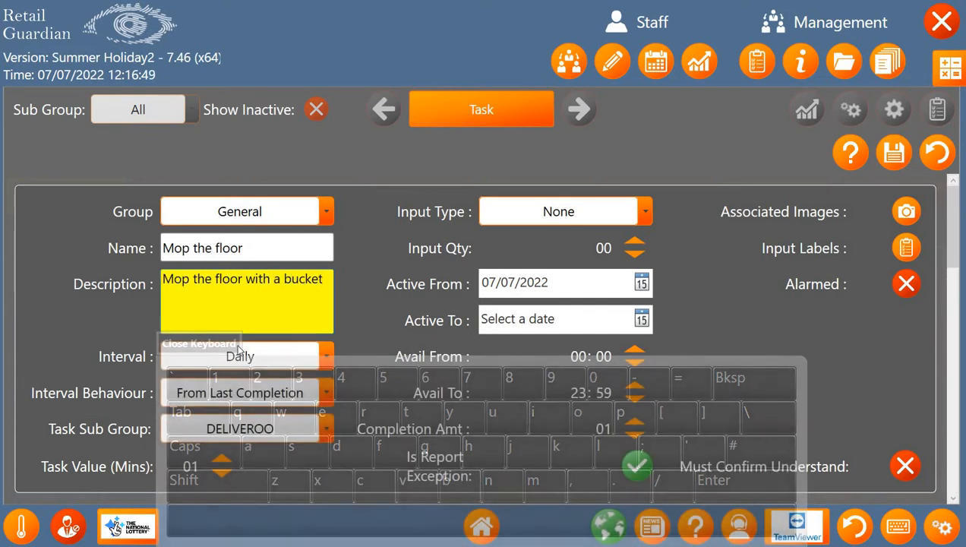
- Set the task's interval to Daily and its interval behaviour to From Last Completion
left_click(286, 353)
left_click(286, 356)
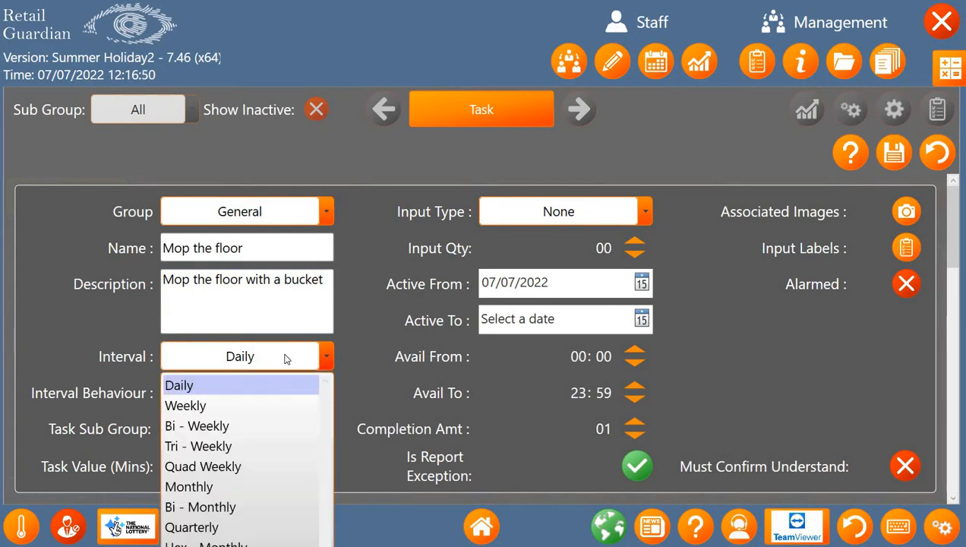
left_click(255, 390)
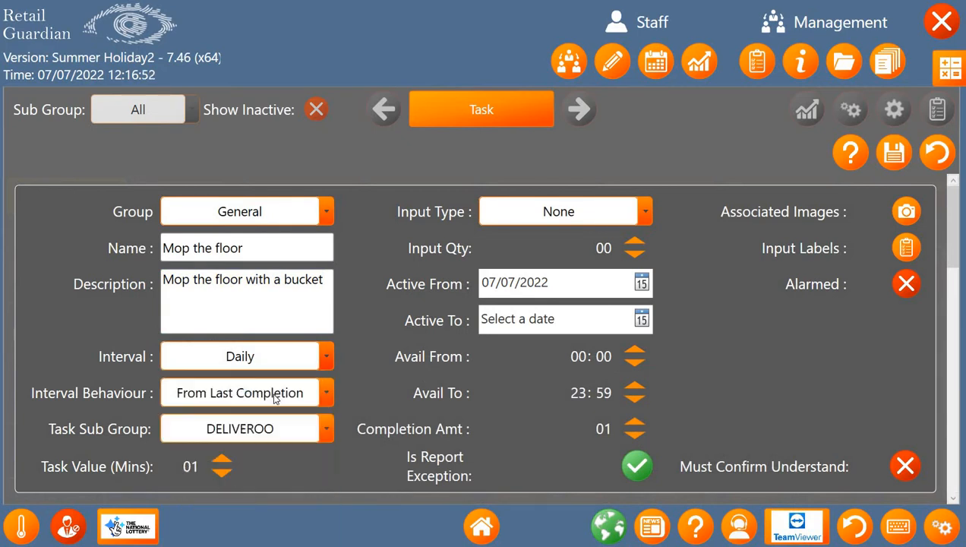
left_click(237, 403)
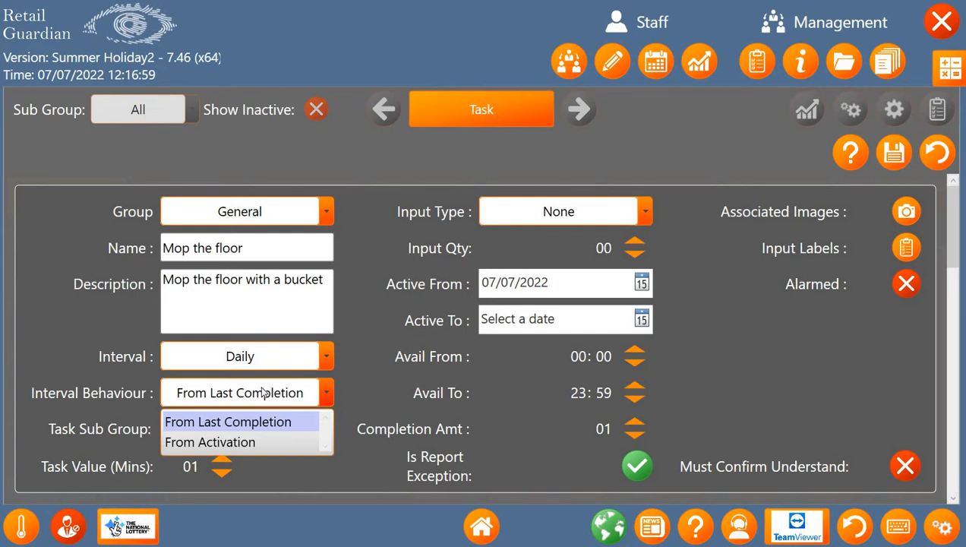
left_click(219, 422)
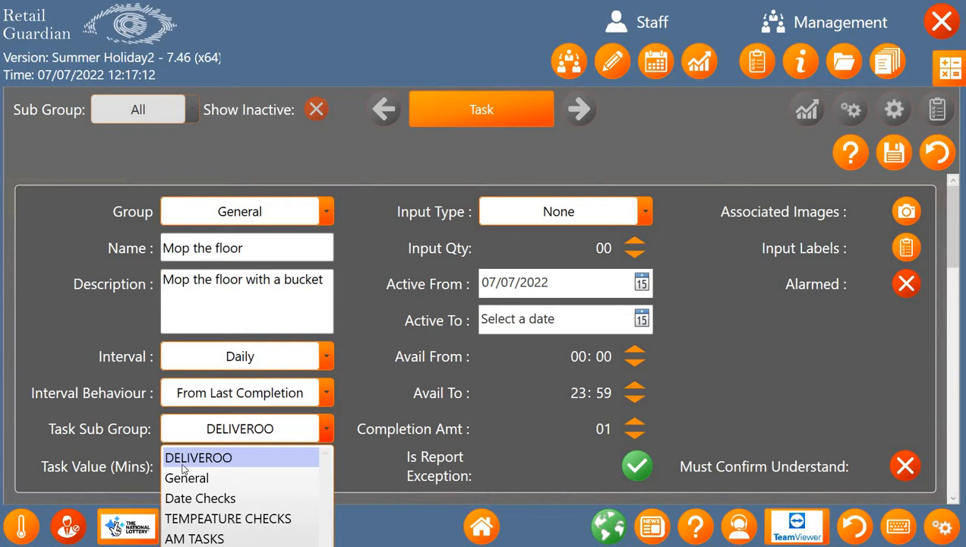
left_click(656, 274)
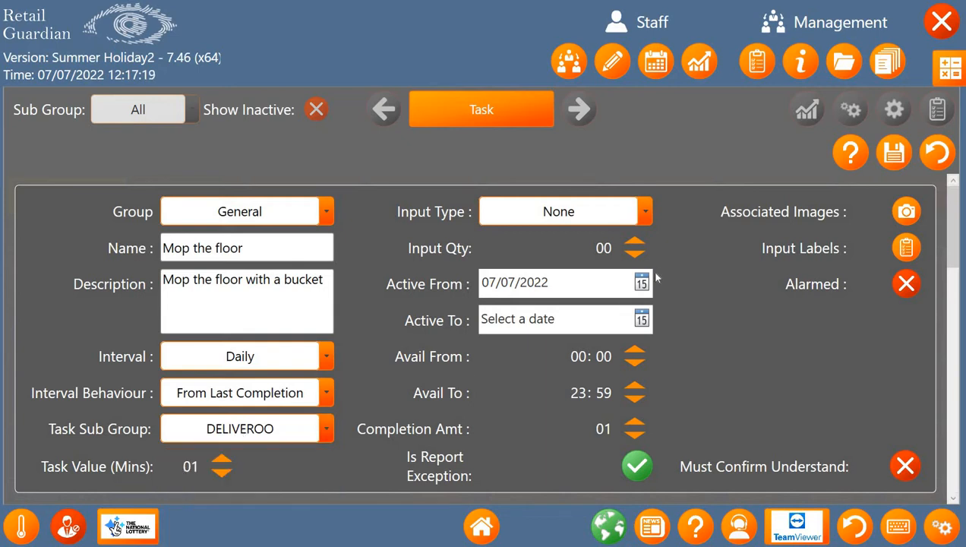
left_click(579, 218)
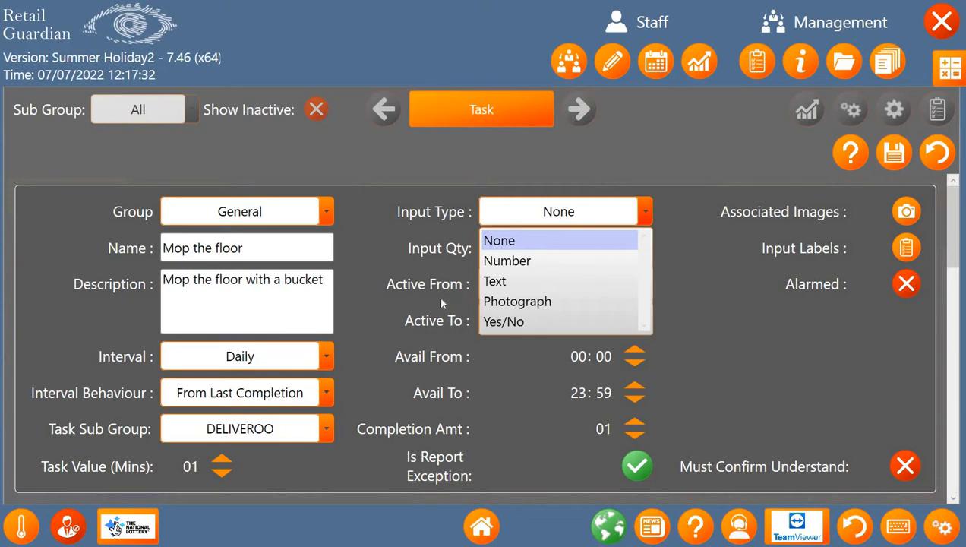
left_click(443, 341)
scroll(435, 312, "down", 1)
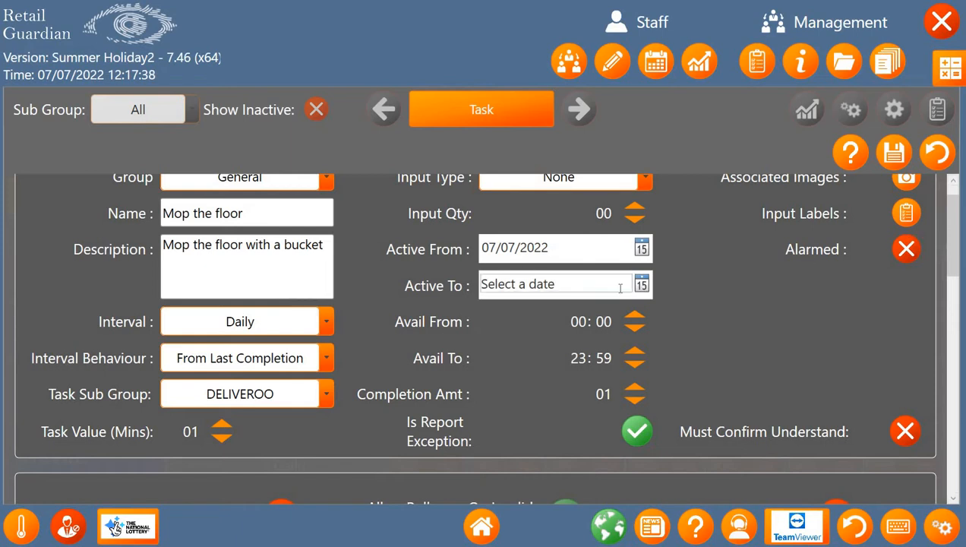
scroll(537, 332, "up", 1)
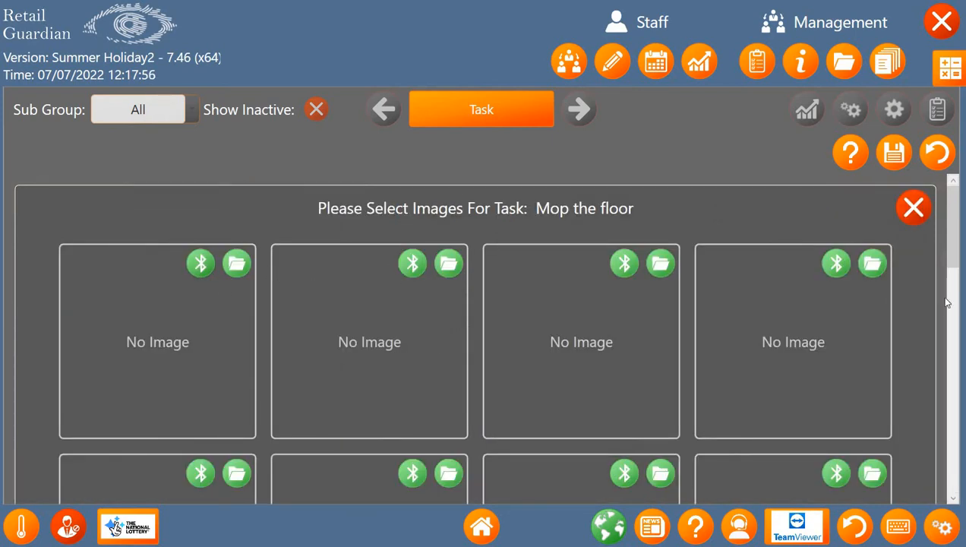
- Look through the task's associated image slots and try a Bluetooth image transfer into the fourth slot
scroll(937, 326, "down", 3)
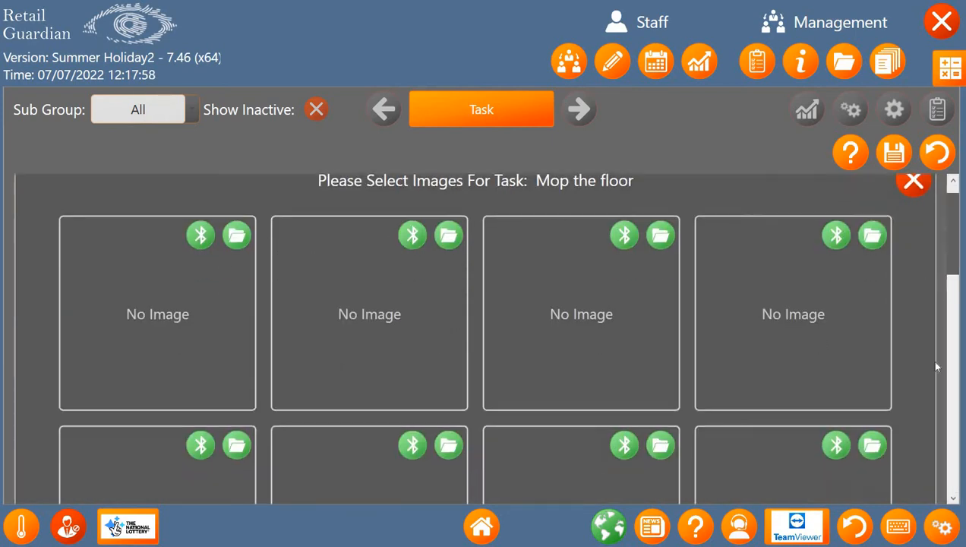
scroll(922, 212, "up", 3)
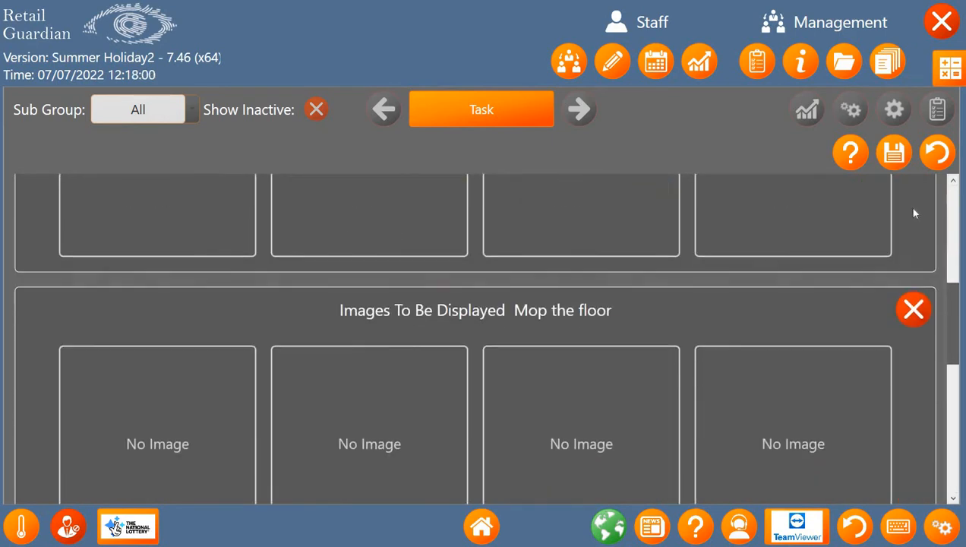
scroll(664, 273, "up", 2)
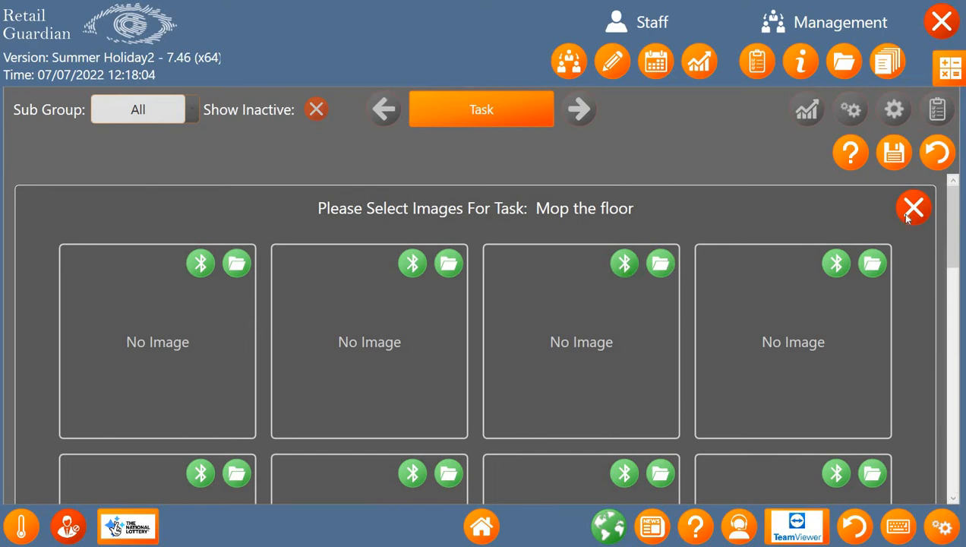
left_click(836, 262)
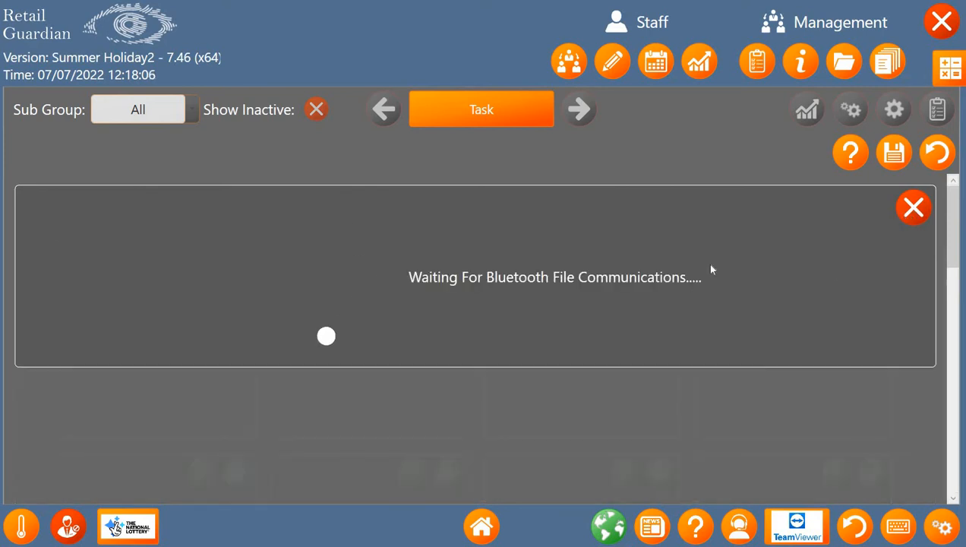
left_click(914, 206)
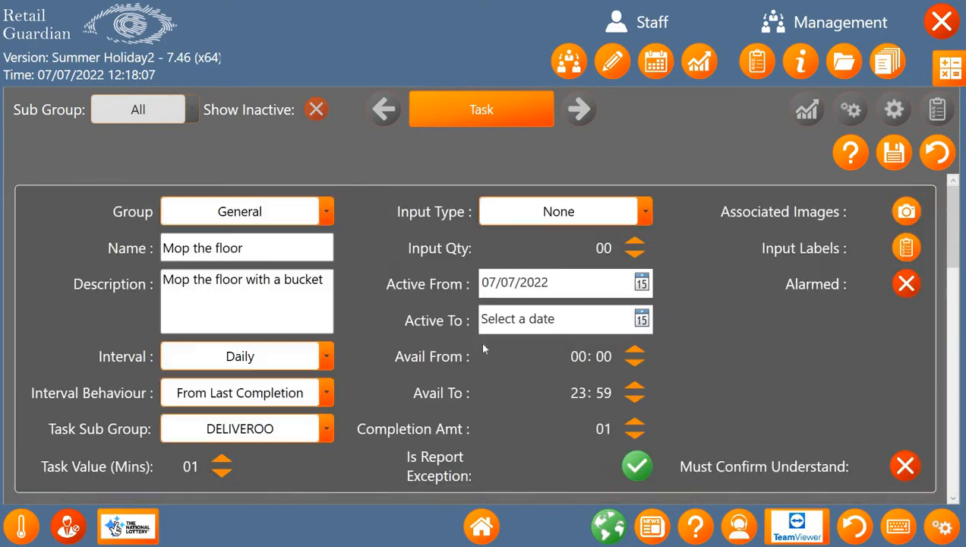
- Switch the task's Alarmed option on to show its siren and reminder settings, and switch it back off
left_click(907, 289)
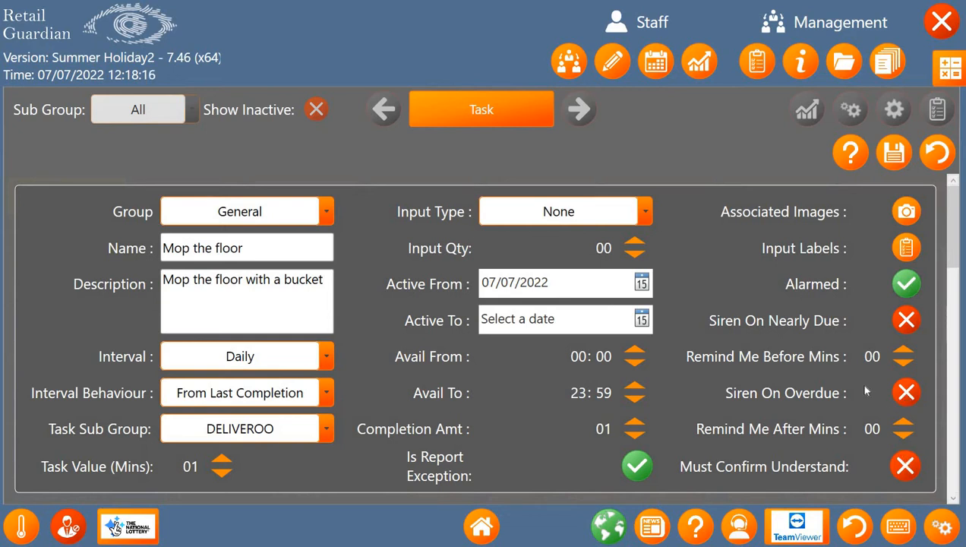
left_click(906, 393)
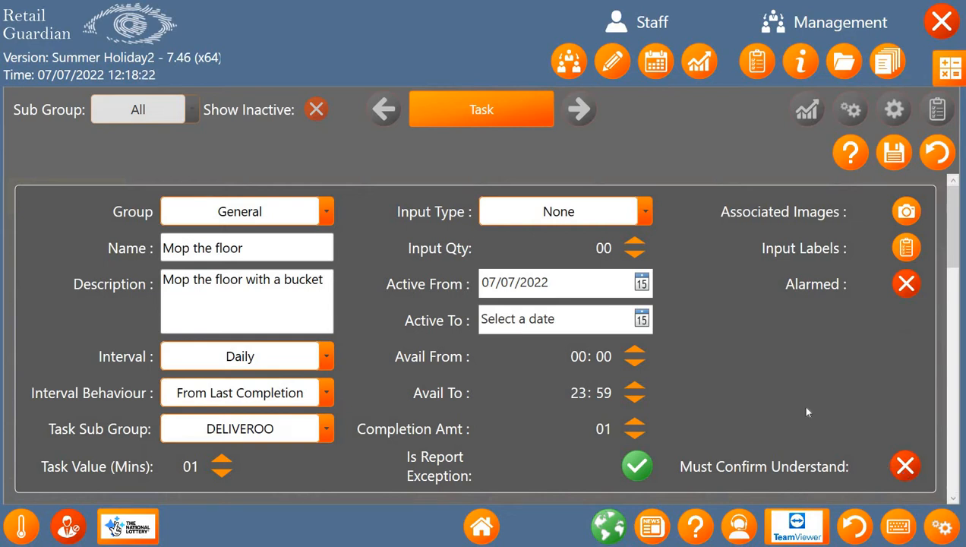
- Turn off Is Report Exception and turn on Roll Over On Non Completion for the task
scroll(555, 439, "down", 1)
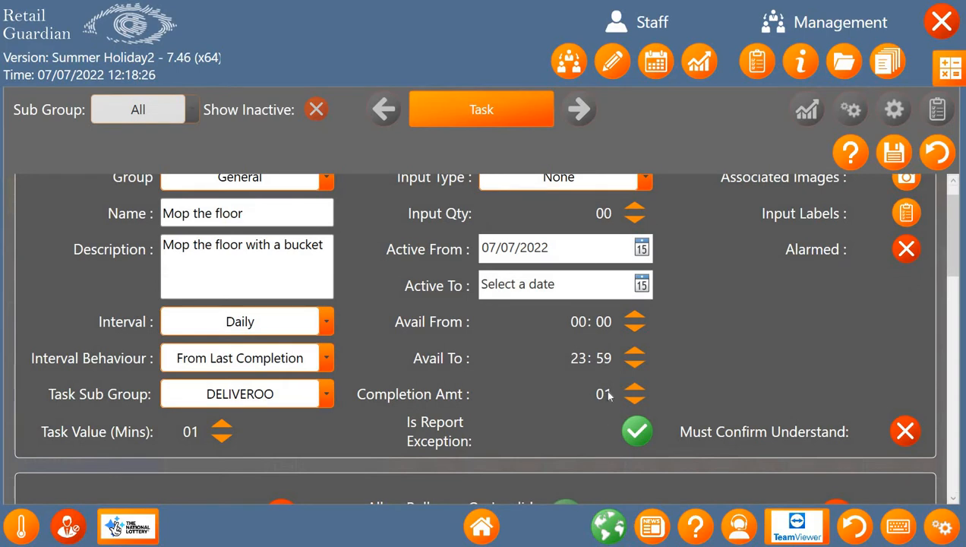
scroll(635, 403, "down", 1)
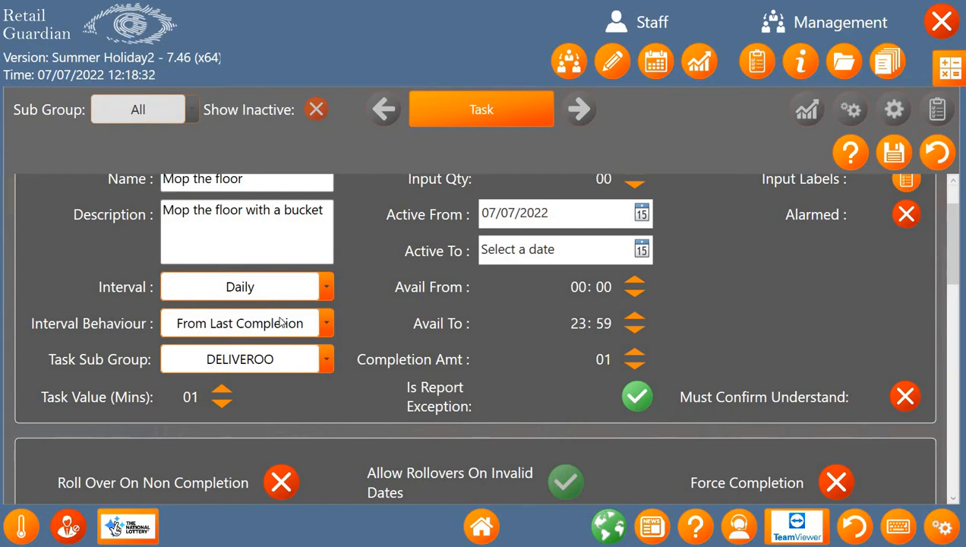
scroll(281, 321, "down", 5)
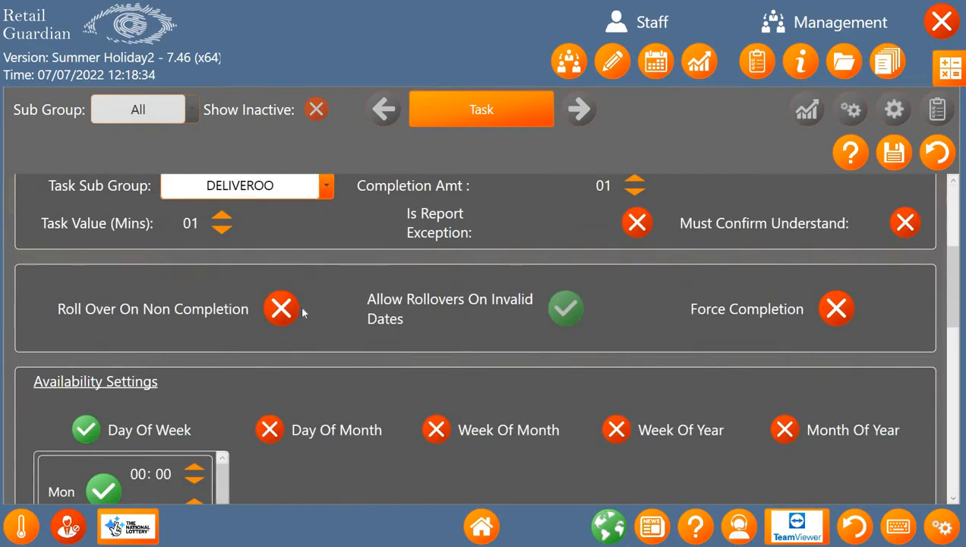
left_click(299, 309)
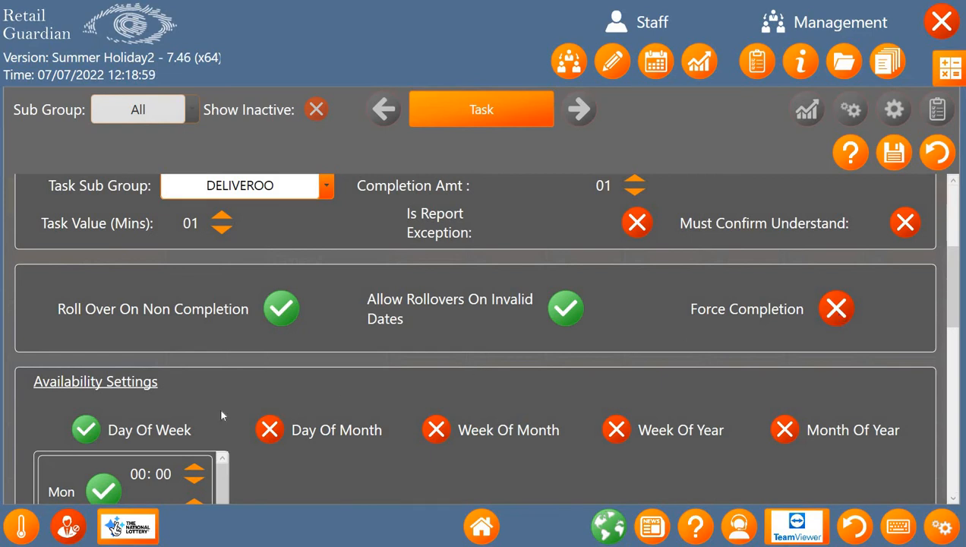
- In the Day Of Week availability settings, disable Tuesday, Wednesday, Thursday, Saturday and Sunday
scroll(231, 364, "down", 2)
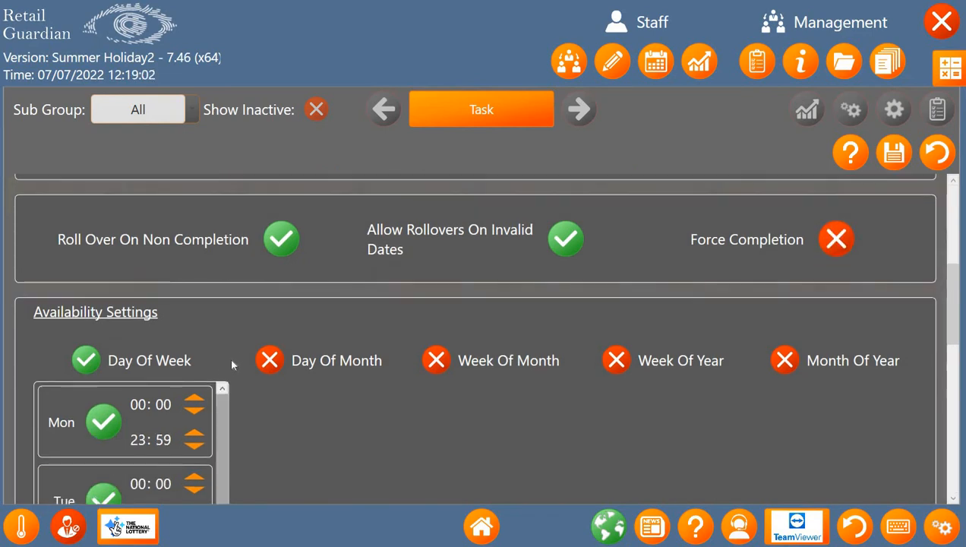
scroll(230, 357, "down", 1)
scroll(238, 304, "down", 4)
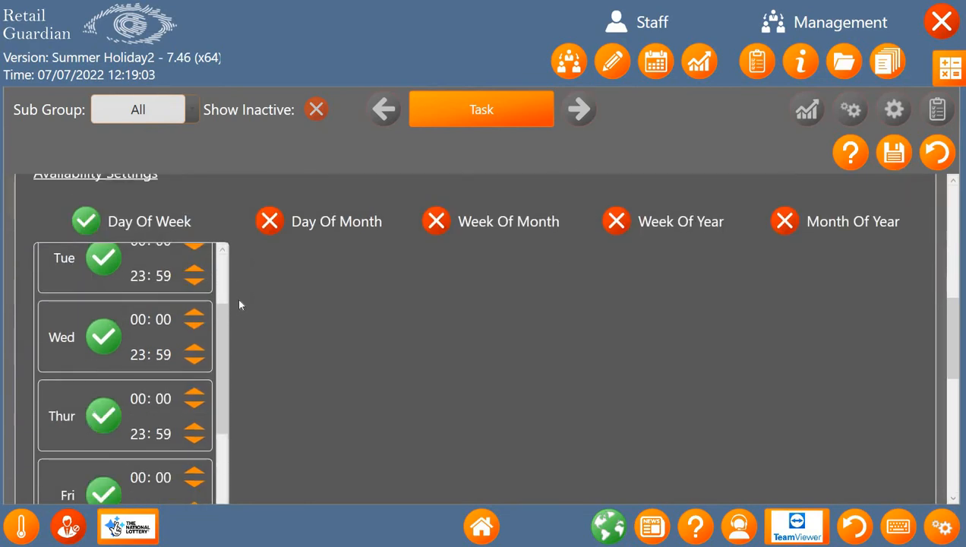
scroll(237, 303, "up", 1)
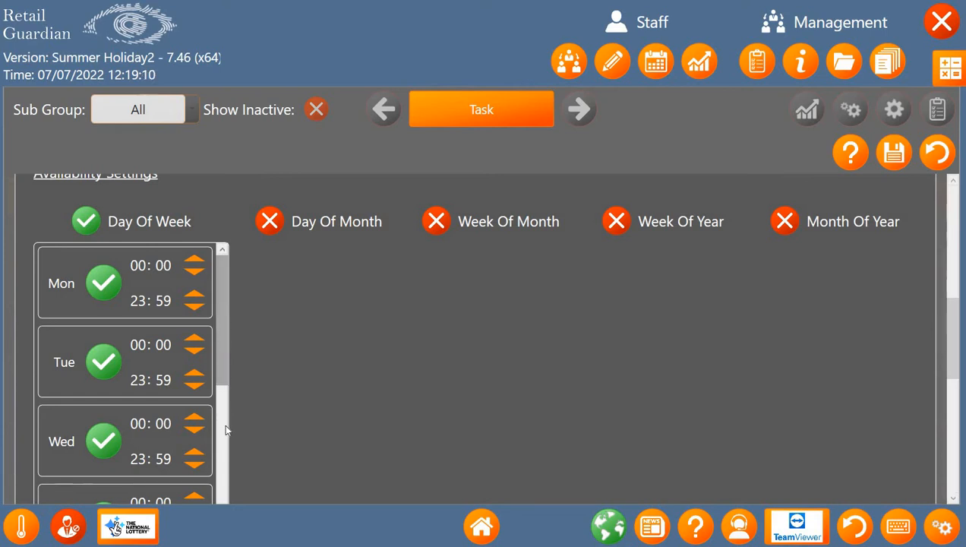
scroll(237, 301, "down", 3)
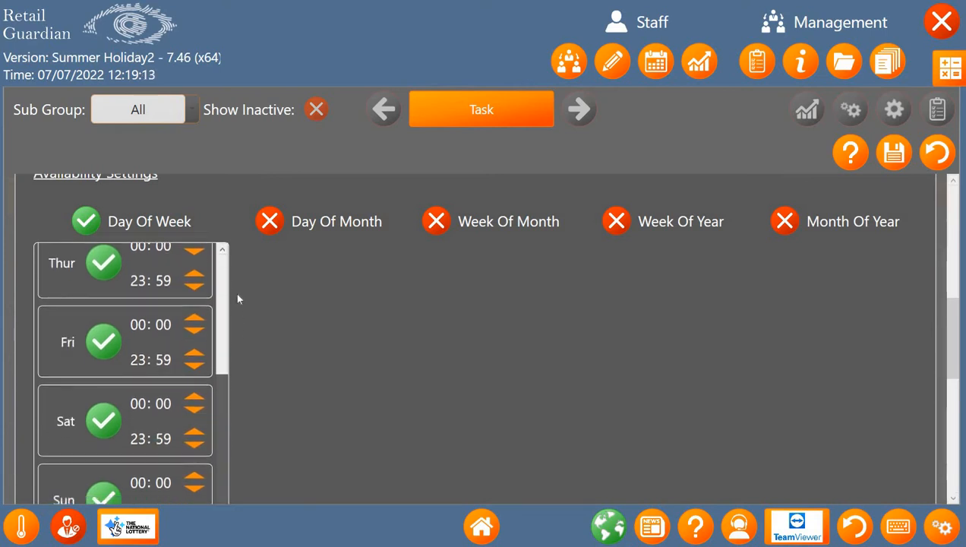
scroll(120, 365, "up", 3)
scroll(120, 366, "up", 1)
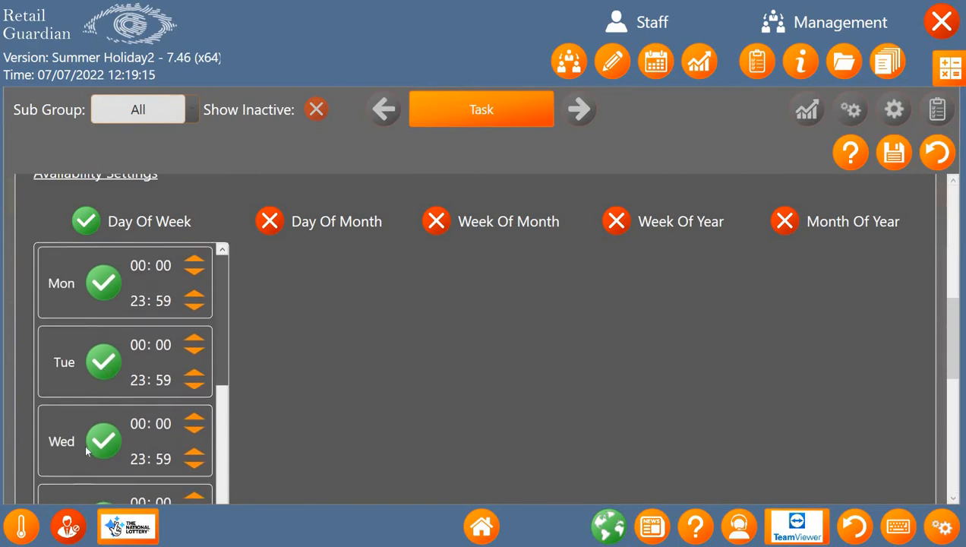
left_click(103, 362)
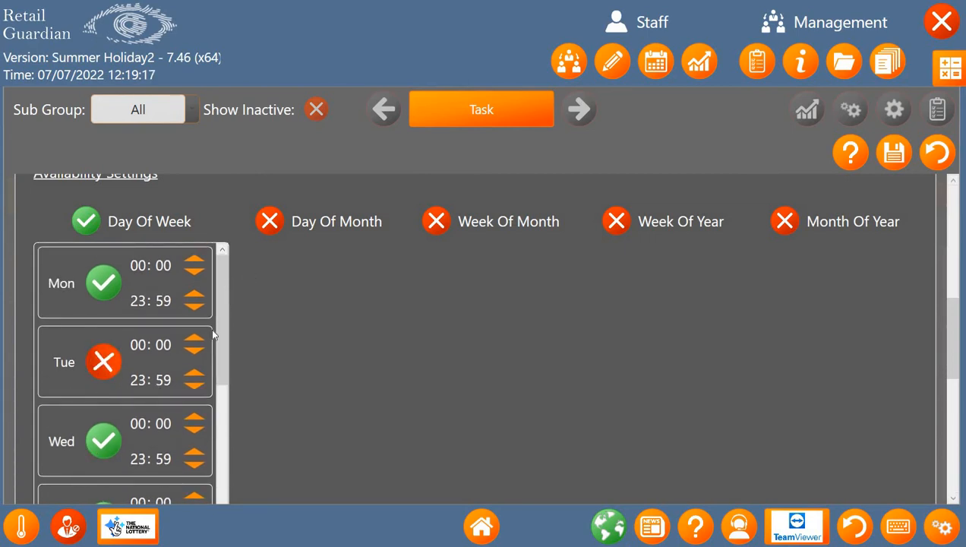
left_click(105, 445)
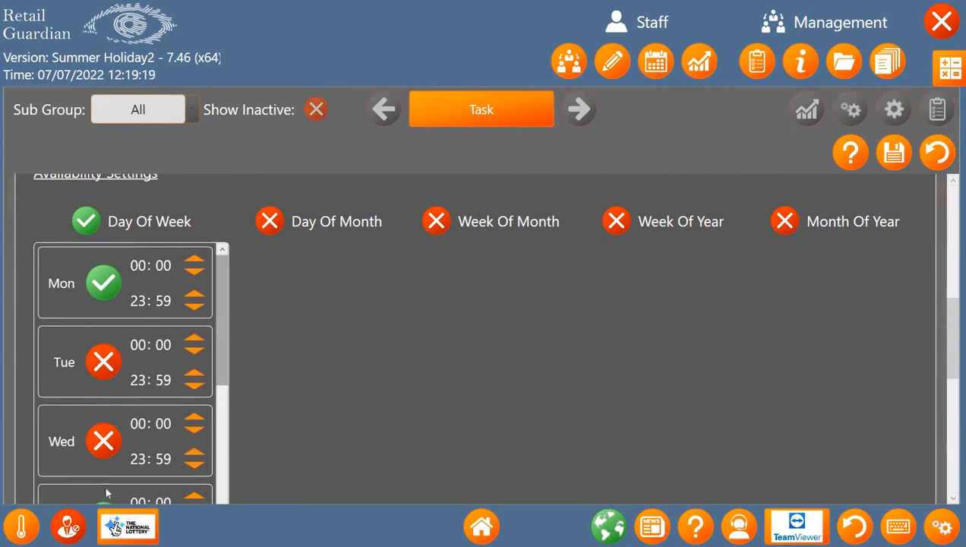
scroll(106, 452, "down", 3)
left_click(104, 422)
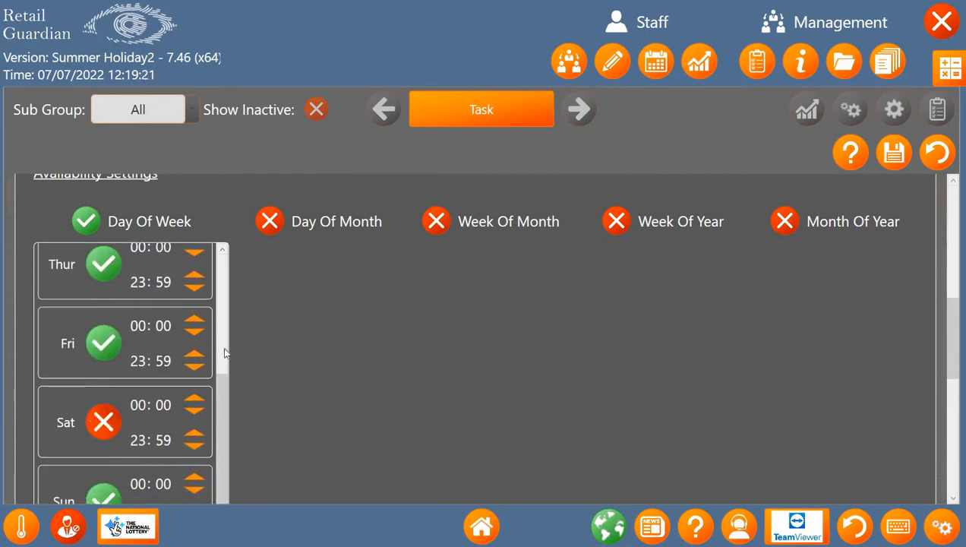
left_click(103, 494)
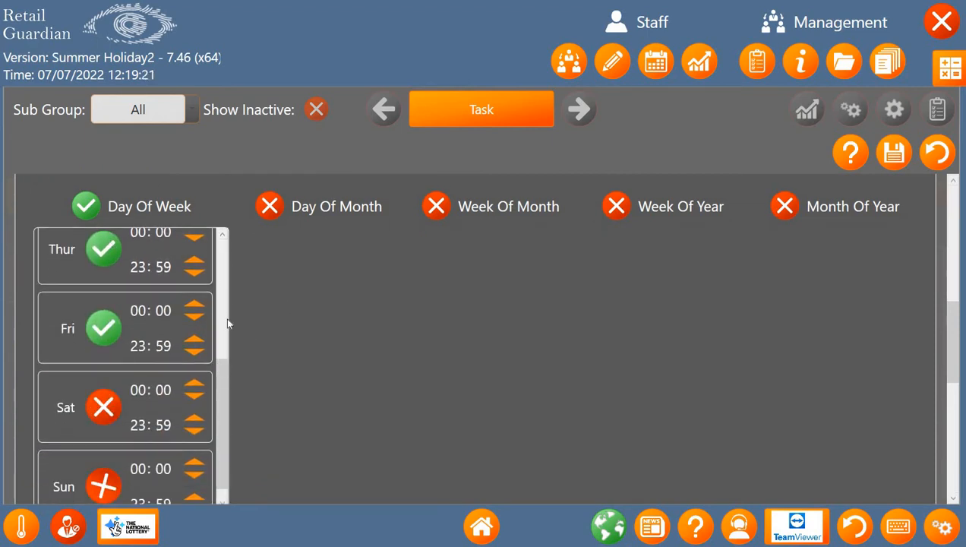
- Enable the Week Of Month availability setting for the task
scroll(547, 259, "up", 4)
left_click(436, 206)
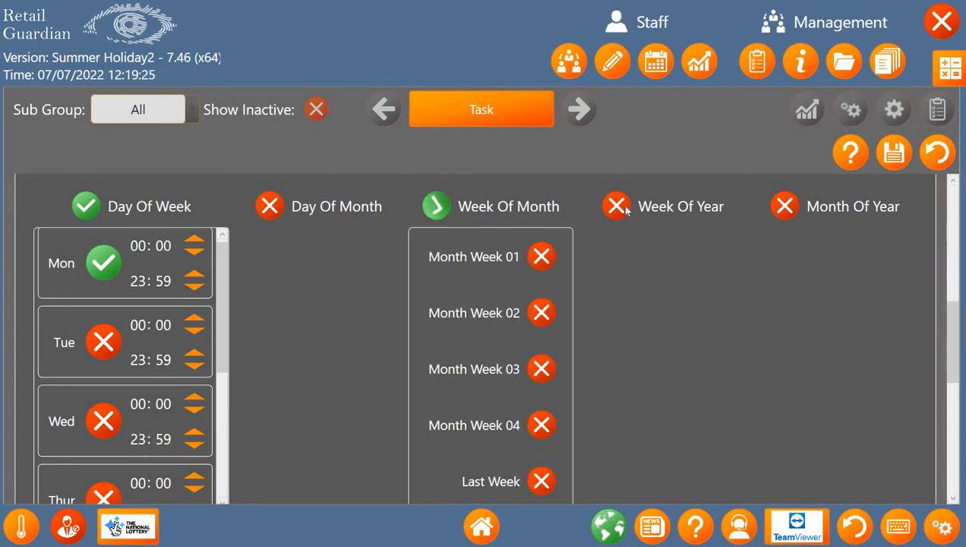
- Select Month Week 01 and year Week 03, and switch the Week Of Month and Week Of Year availability settings back off
left_click(541, 257)
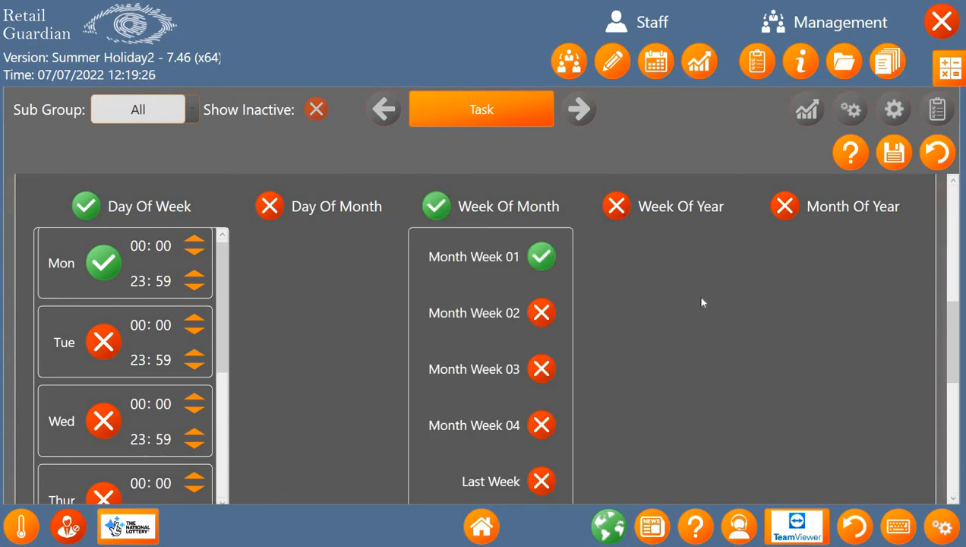
left_click(616, 205)
left_click(684, 326)
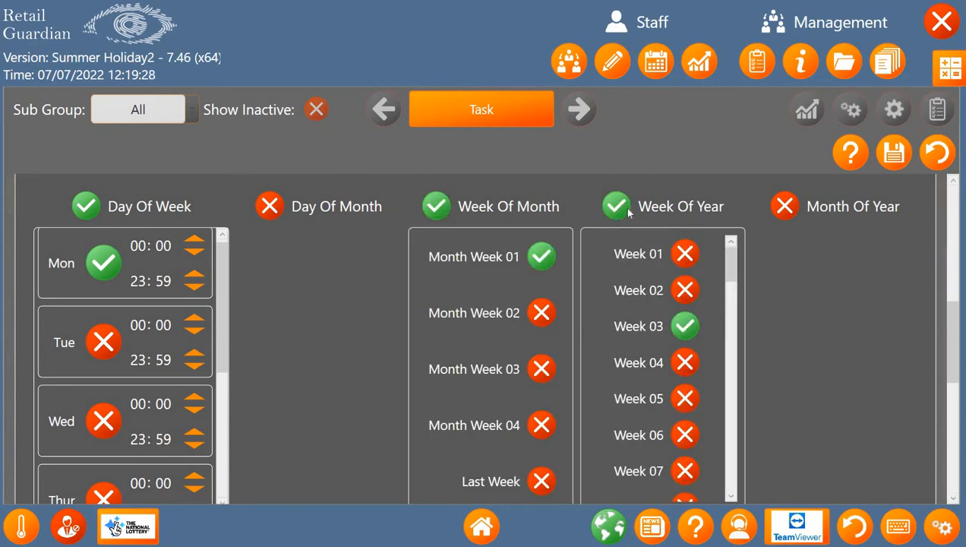
left_click(438, 210)
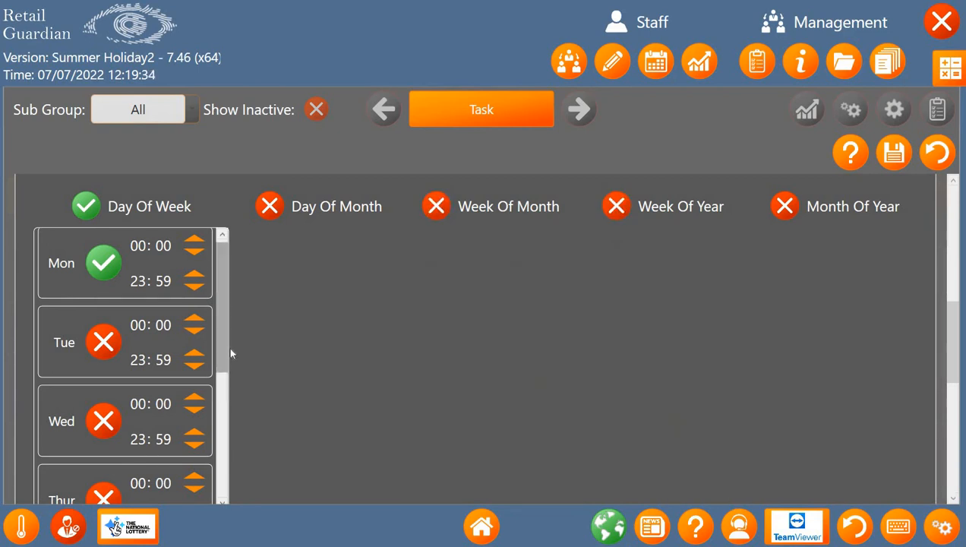
- Re-enable Tuesday, Wednesday, Thursday, Saturday and Sunday in the Day Of Week availability settings
scroll(239, 272, "down", 5)
scroll(112, 273, "up", 5)
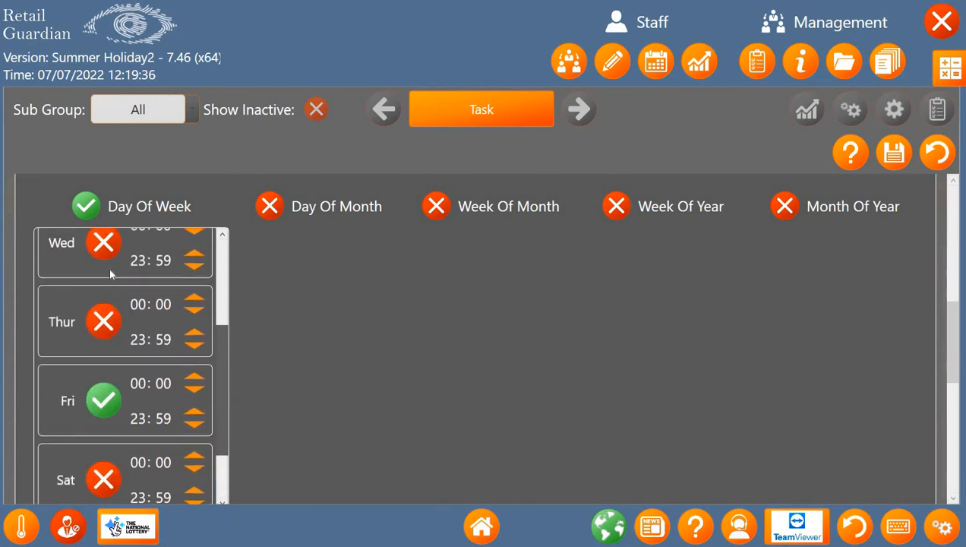
scroll(220, 402, "down", 1)
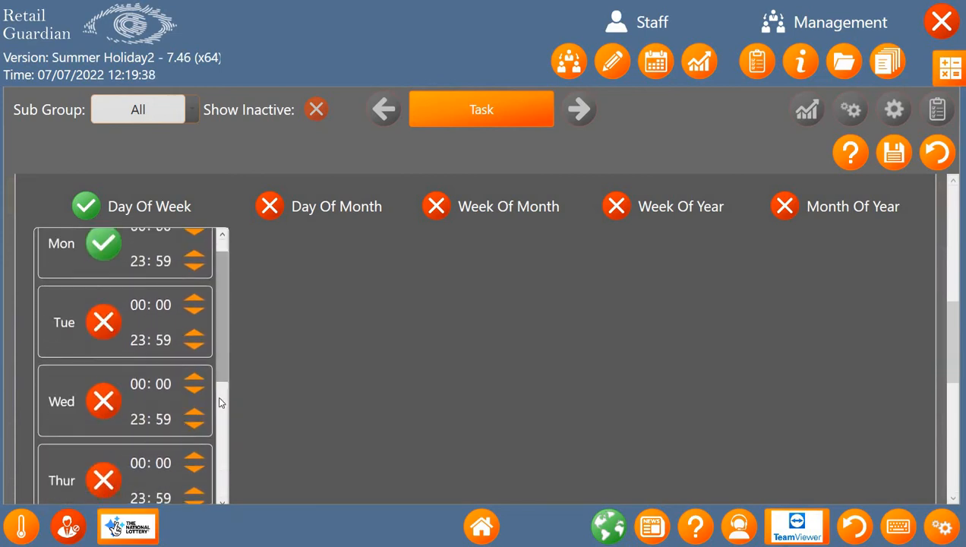
left_click(104, 322)
left_click(103, 401)
scroll(221, 448, "down", 3)
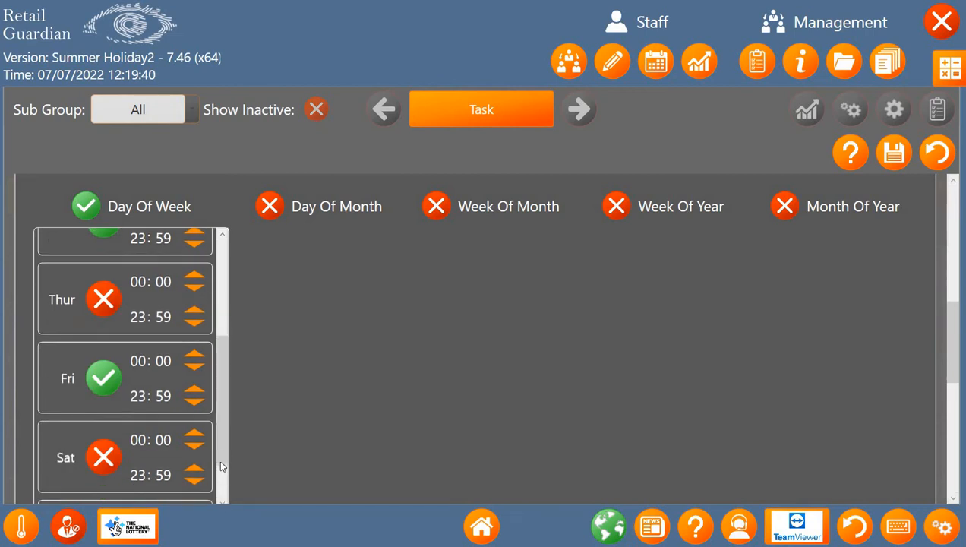
left_click(103, 299)
left_click(105, 468)
scroll(672, 347, "down", 3)
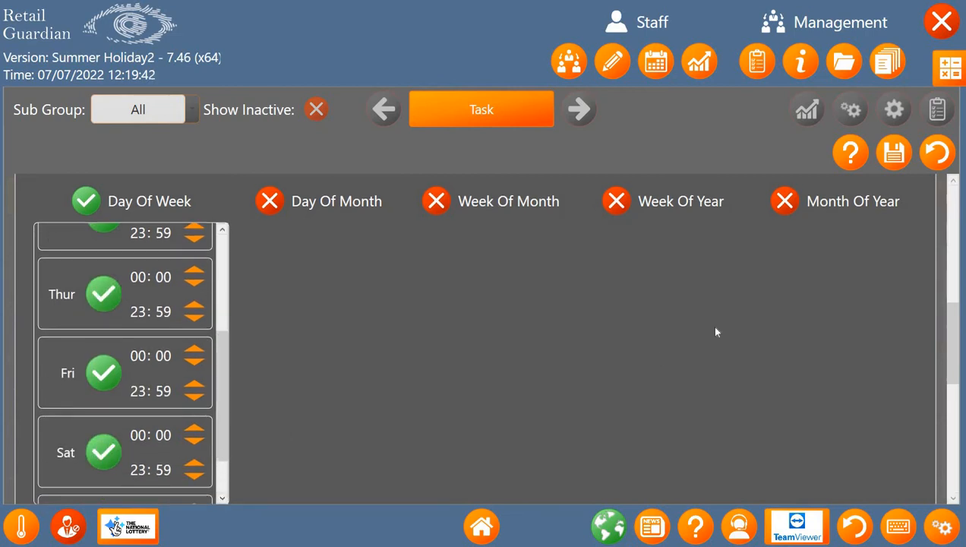
left_click(104, 465)
- Set the Default target time to 10:00 in the Day Department Target Time/Order/Assignment section
scroll(46, 304, "down", 5)
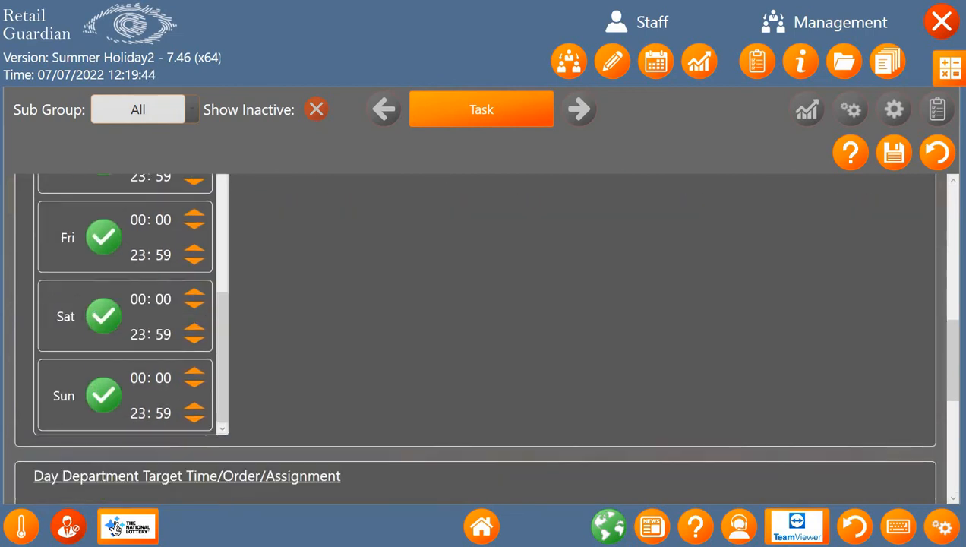
scroll(479, 339, "down", 1)
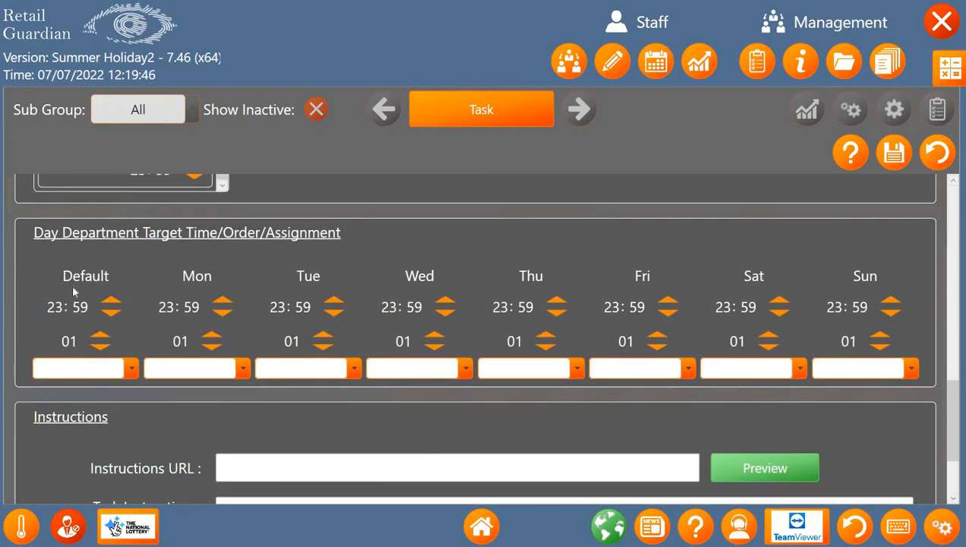
left_click(55, 307)
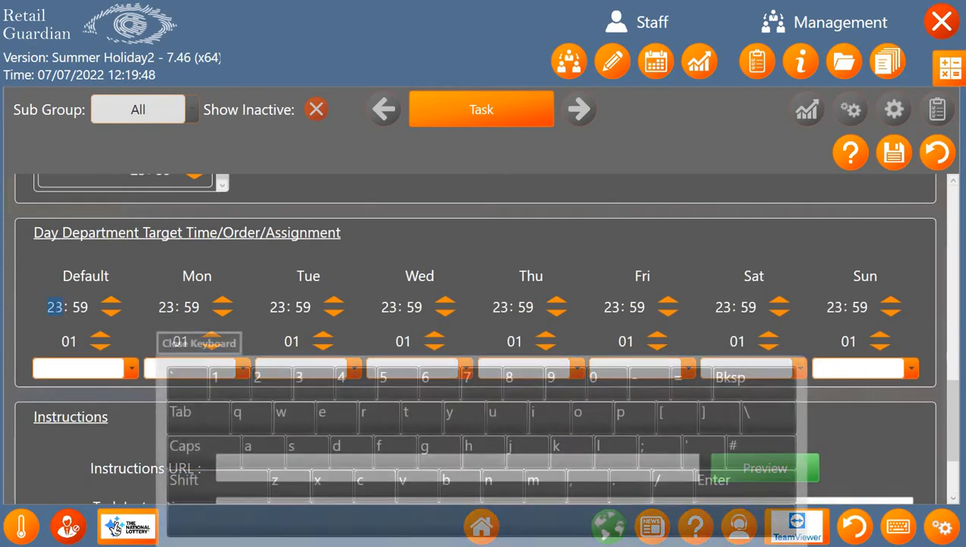
left_click(199, 343)
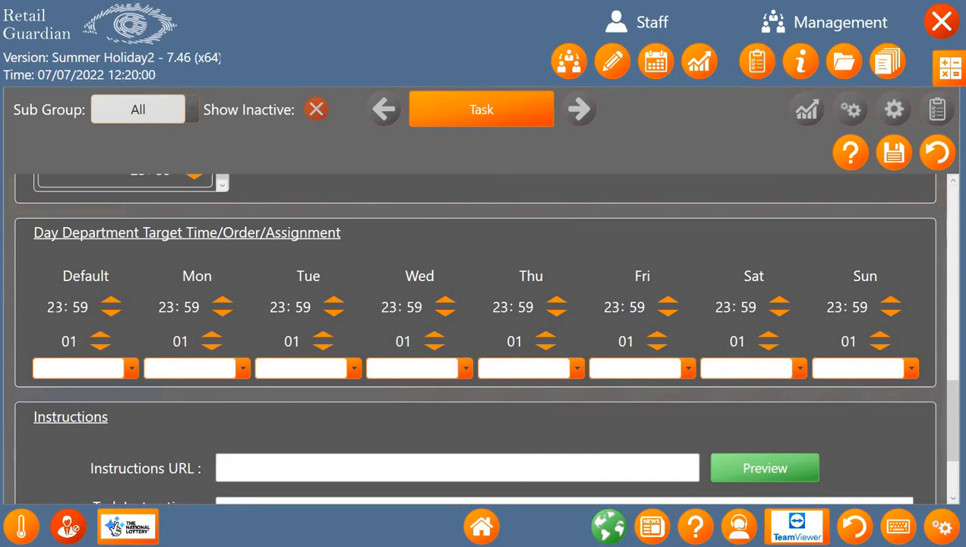
double_click(57, 307)
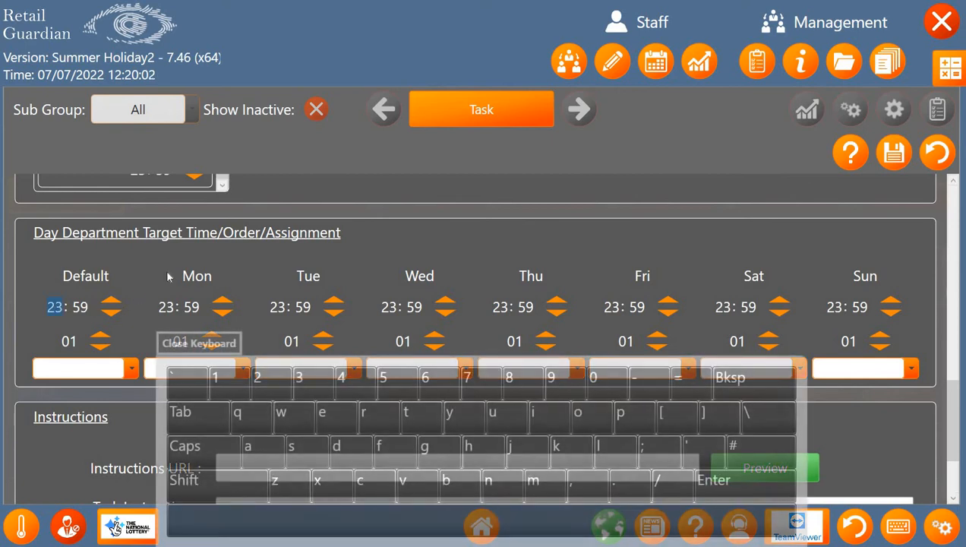
type("10")
key("Tab")
type("00")
key("Tab")
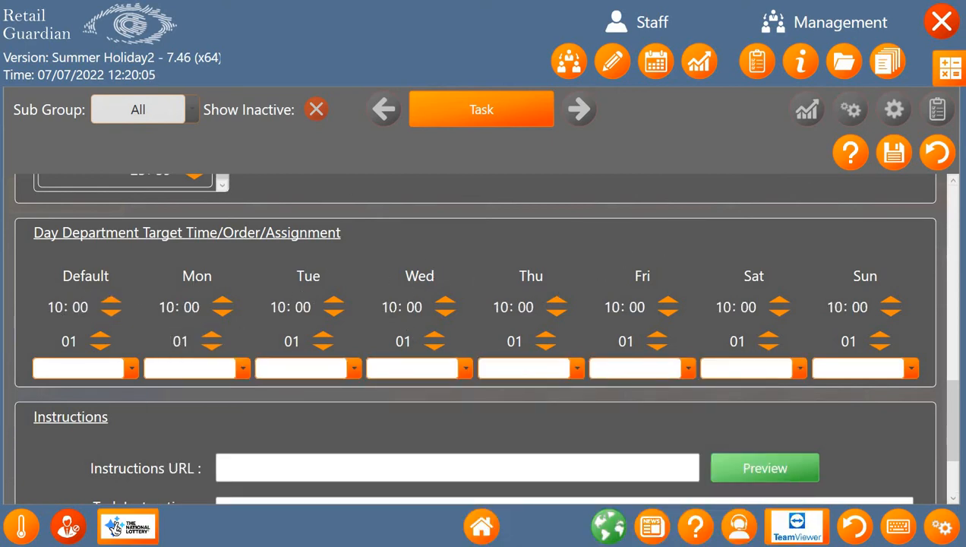
- Set Wednesday's target time to 12:00 and close the on-screen keyboard
double_click(395, 307)
type("1")
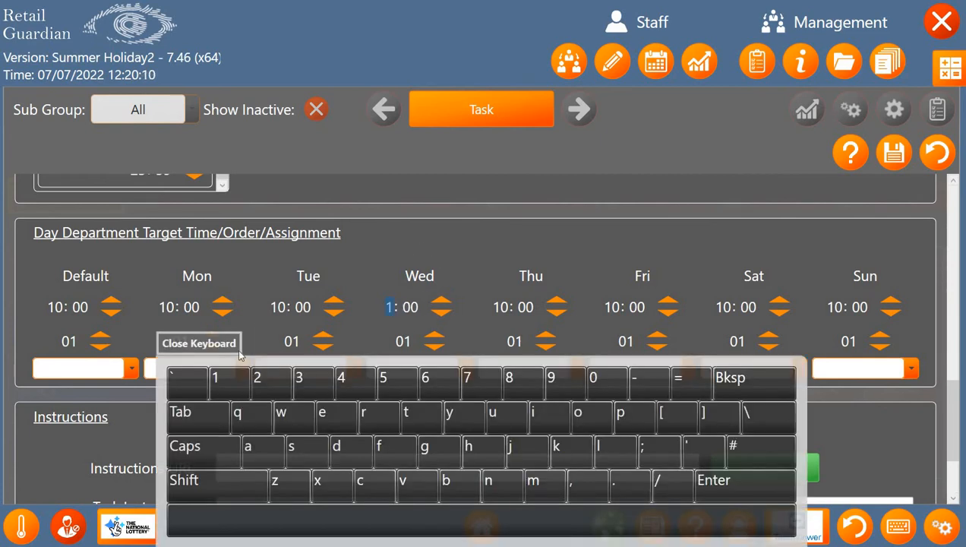
type("2")
left_click(239, 350)
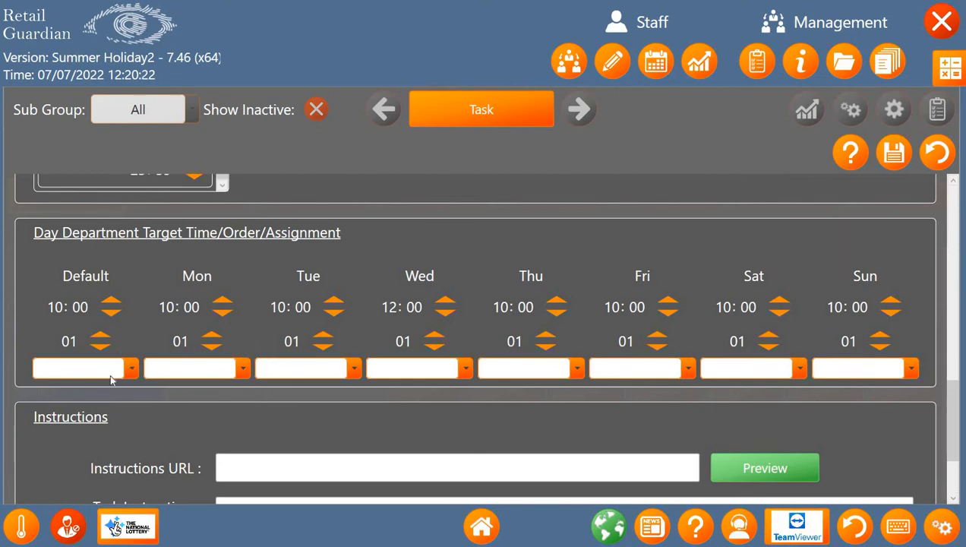
- Assign one staff member to the task on Tuesday and a different staff member on Wednesday
left_click(80, 367)
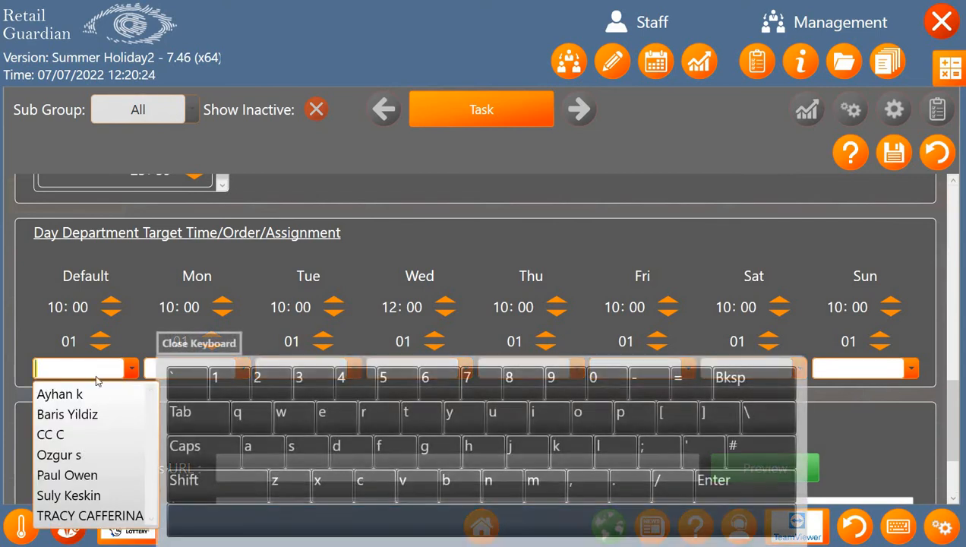
left_click(323, 376)
left_click(198, 344)
left_click(351, 368)
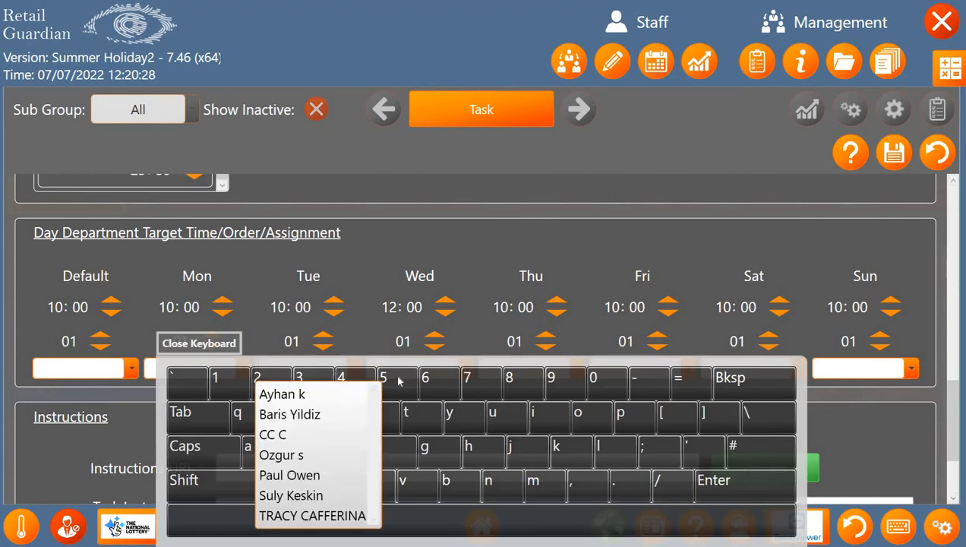
left_click(395, 458)
left_click(210, 347)
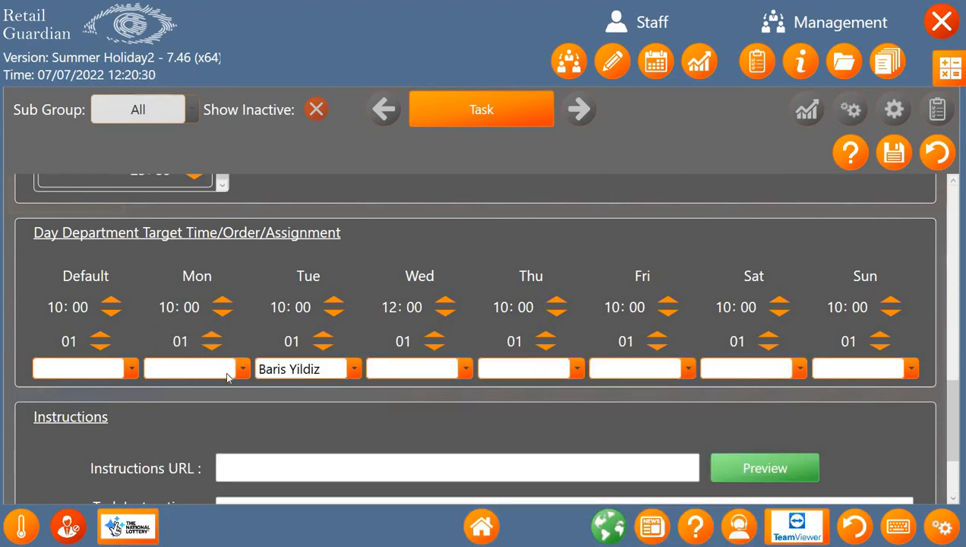
left_click(240, 370)
left_click(393, 454)
left_click(198, 343)
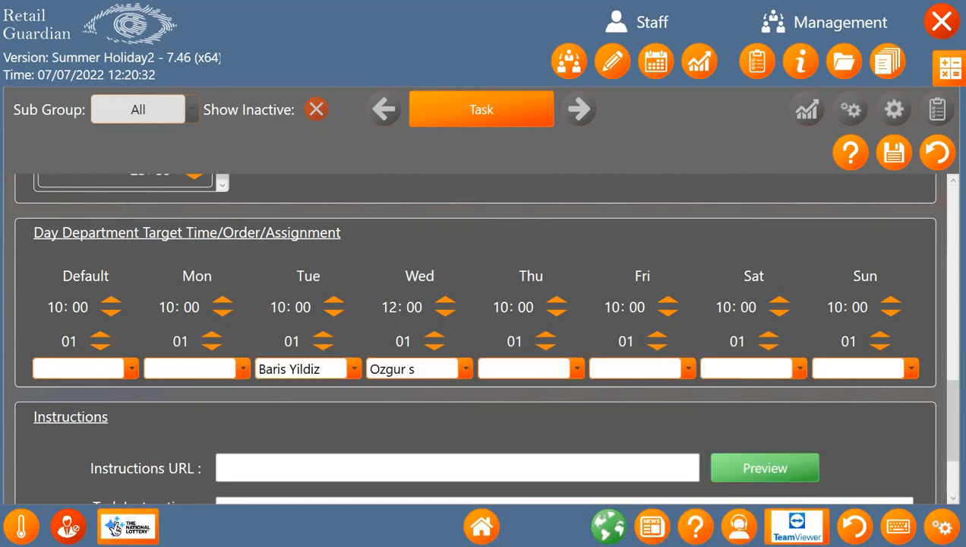
- Enter "get a bucket and mop the floor" as the task instructions and save the new task
scroll(420, 466, "down", 1)
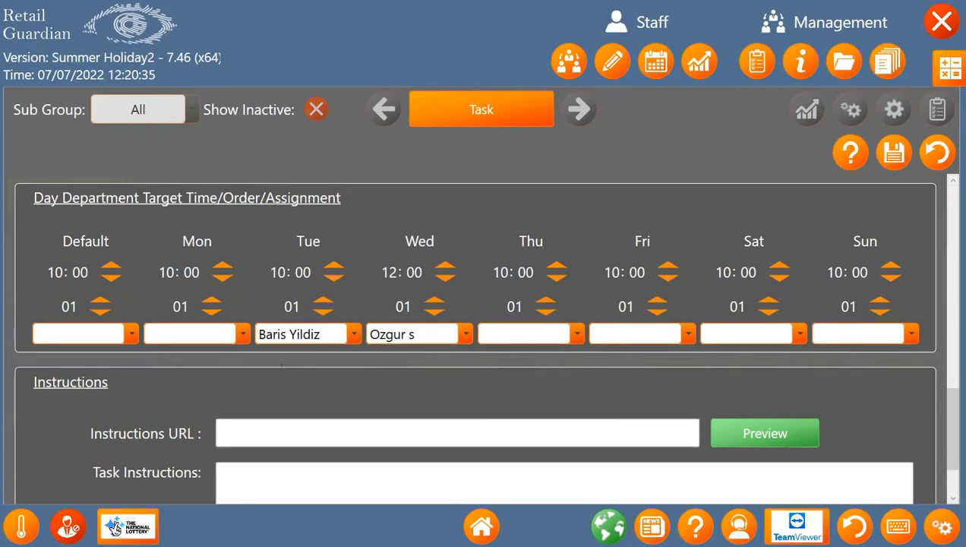
scroll(302, 358, "down", 1)
scroll(302, 357, "down", 1)
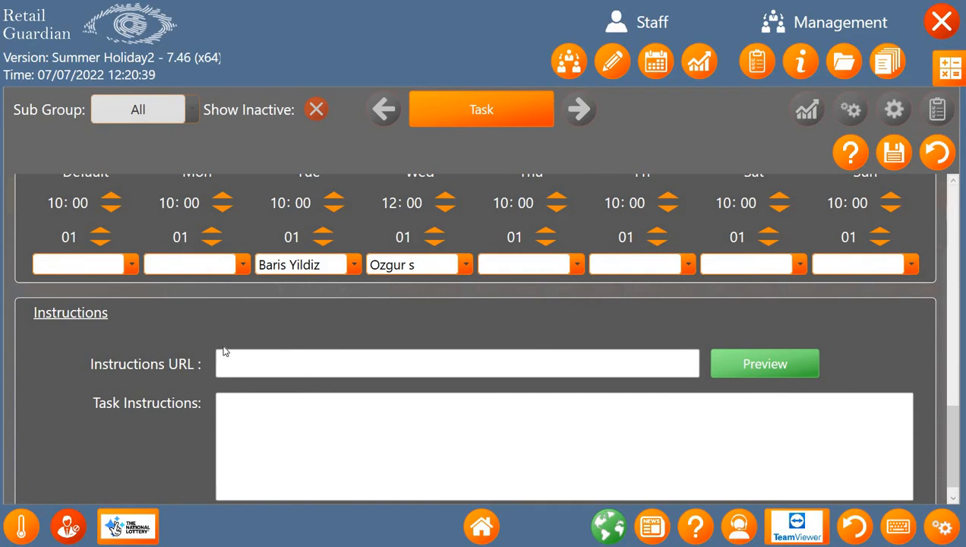
left_click(456, 364)
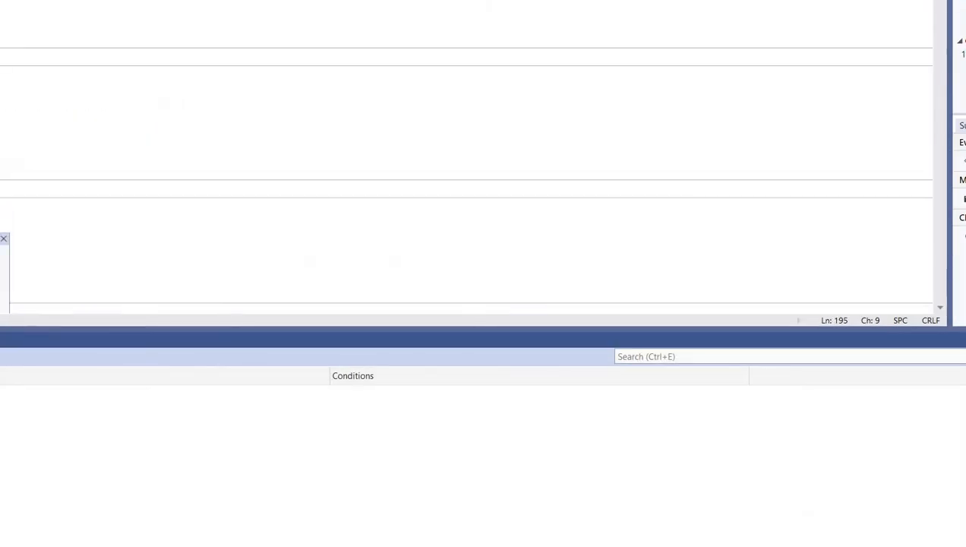
left_click(1, 176)
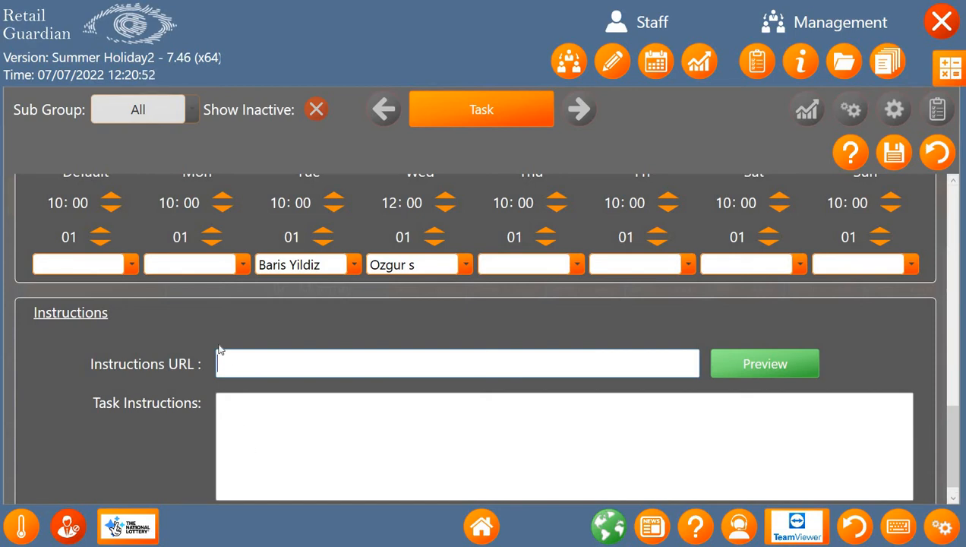
left_click(279, 410)
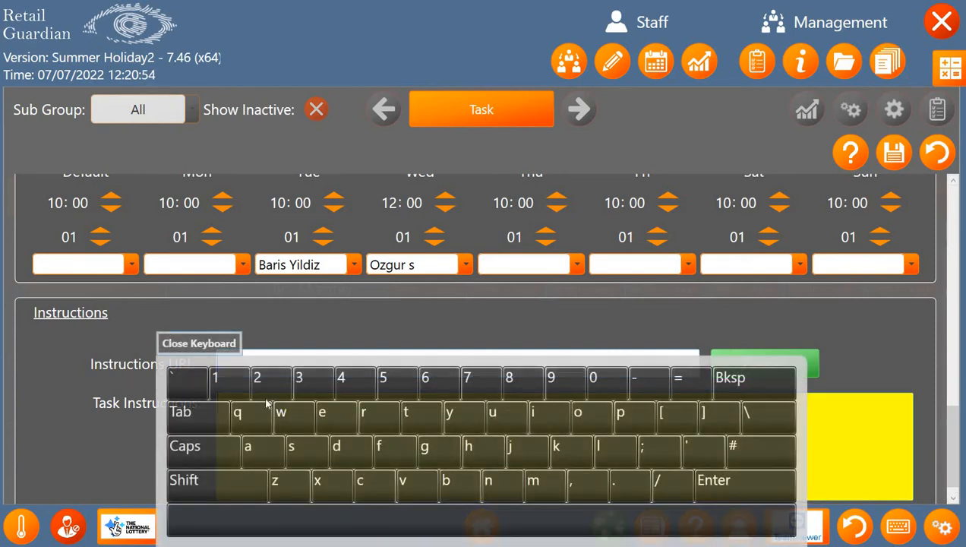
left_click(266, 403)
scroll(266, 403, "down", 1)
left_click(266, 404)
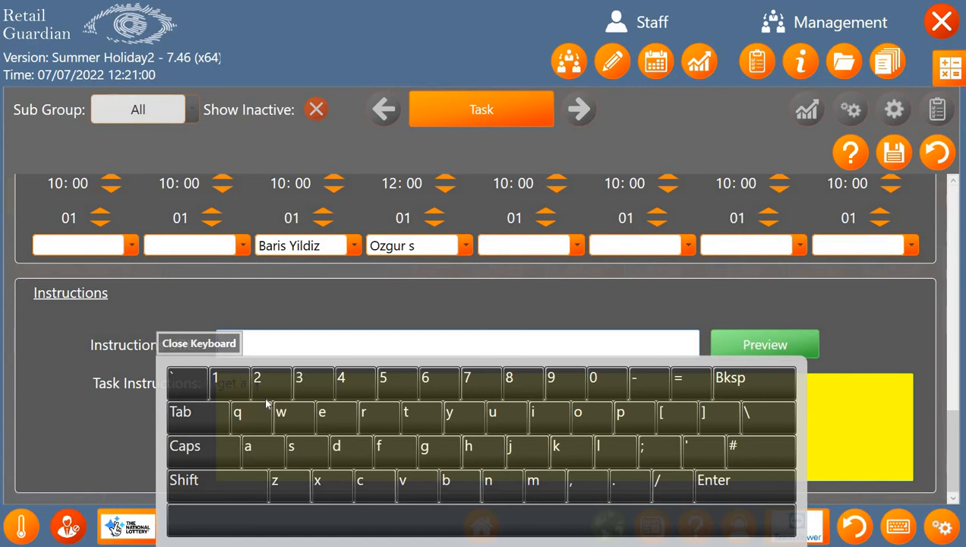
type("and mop t")
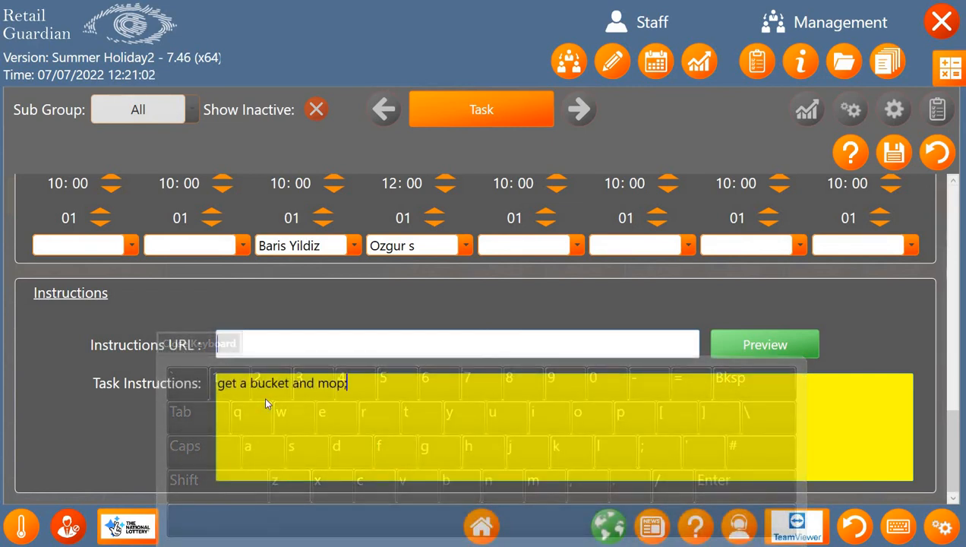
type("he flooor")
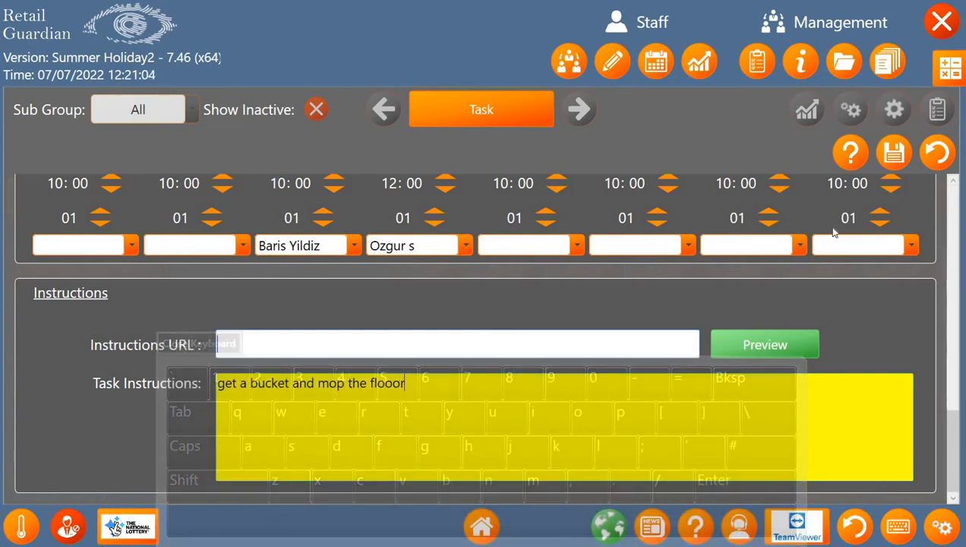
key("BackSpace")
key("BackSpace")
type("r")
left_click(926, 156)
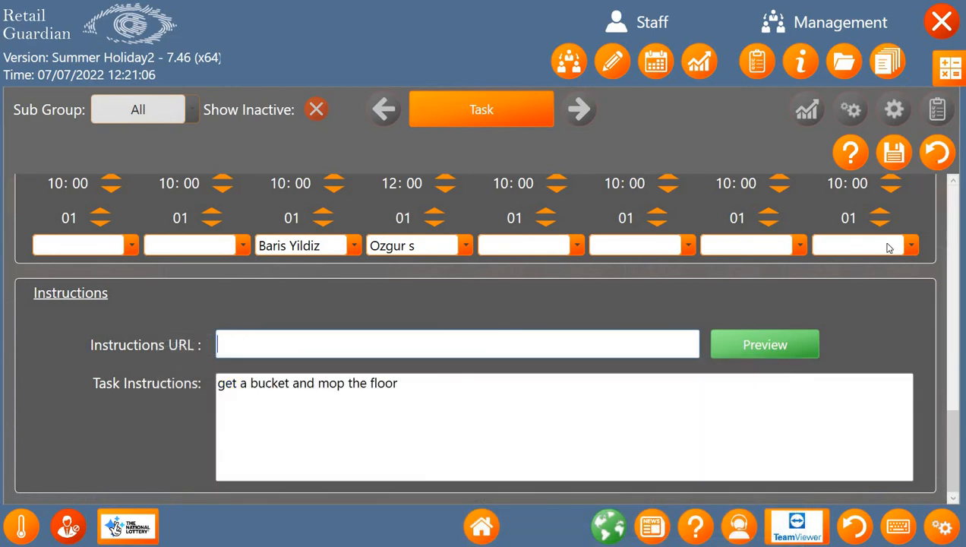
left_click_drag(953, 447, 953, 220)
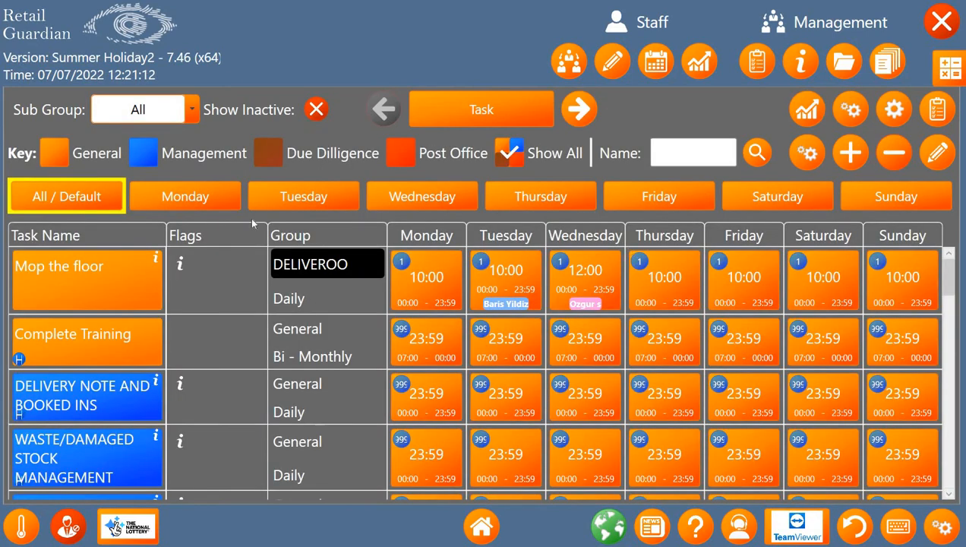
- Edit the "Mop the floor" task, change its group to General and save it
left_click(59, 286)
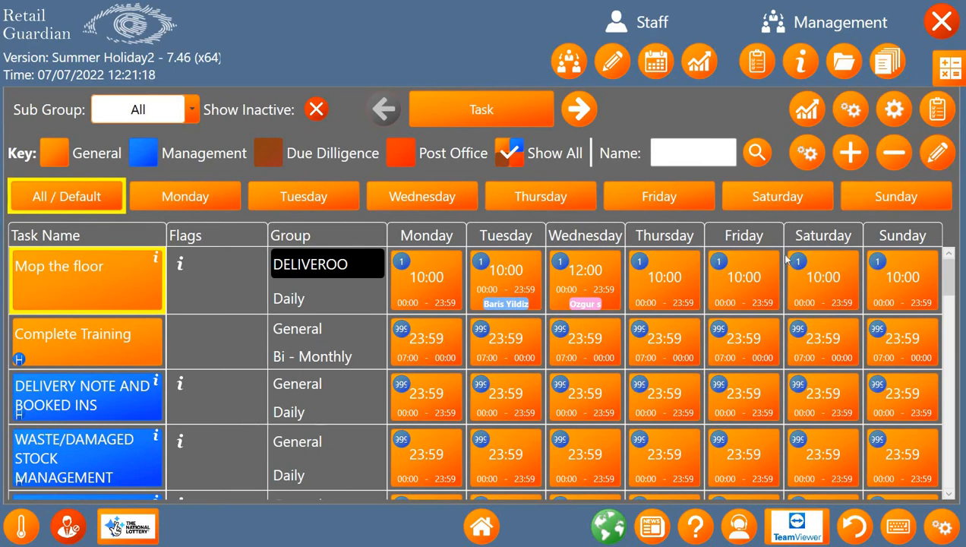
left_click(937, 152)
left_click(326, 430)
left_click(228, 479)
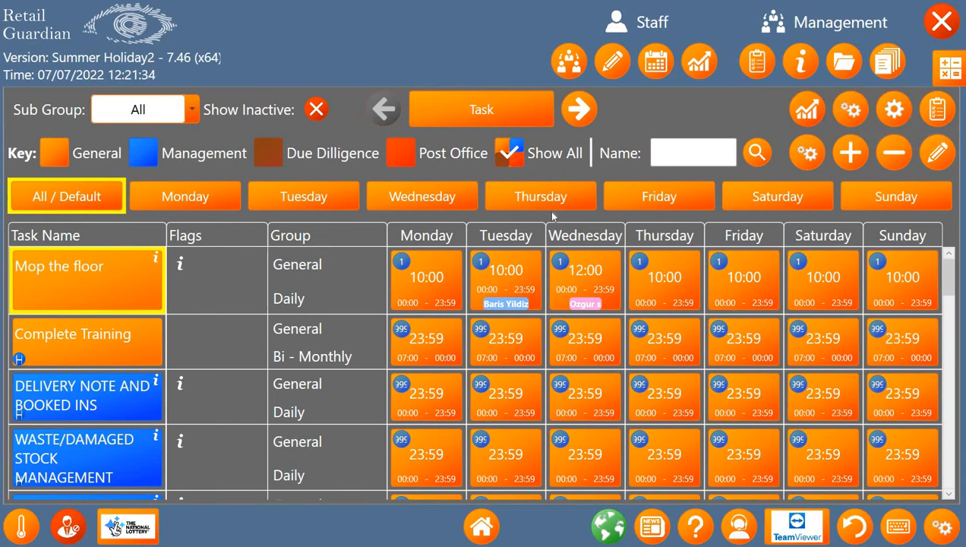
- Rename the "Due Diligence" primary task group to "Shop special stuff", save it and recheck the primary group setup
left_click(851, 110)
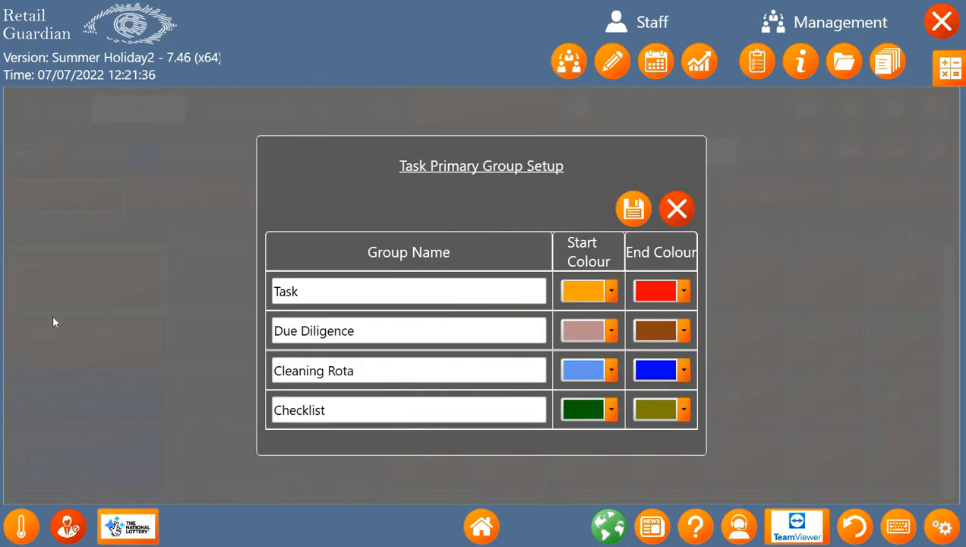
left_click(409, 330)
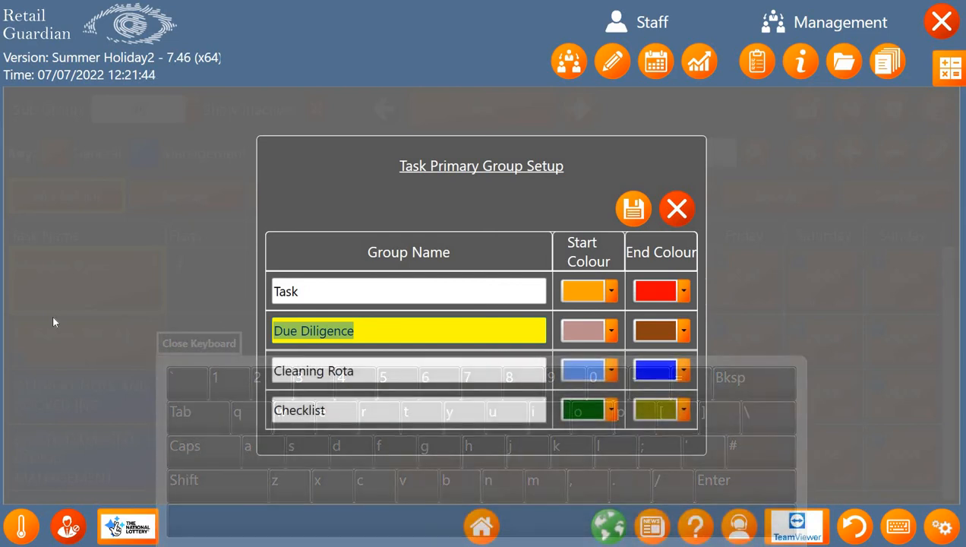
type("Shop spec")
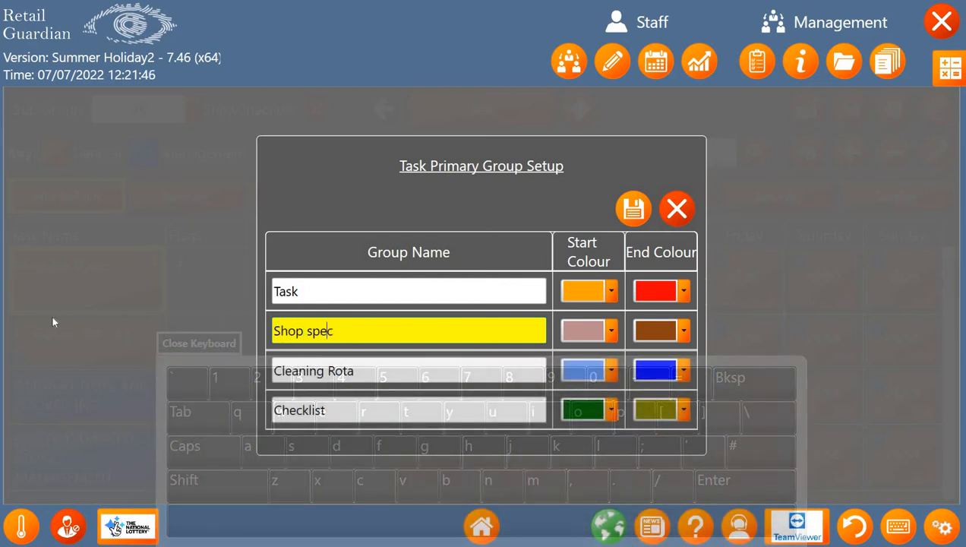
type("ial stuff")
key("Tab")
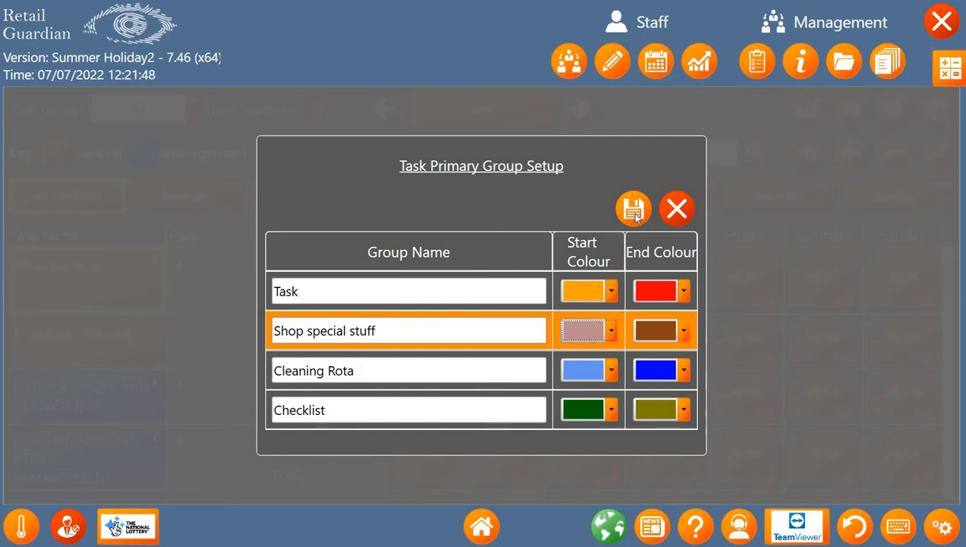
left_click(614, 397)
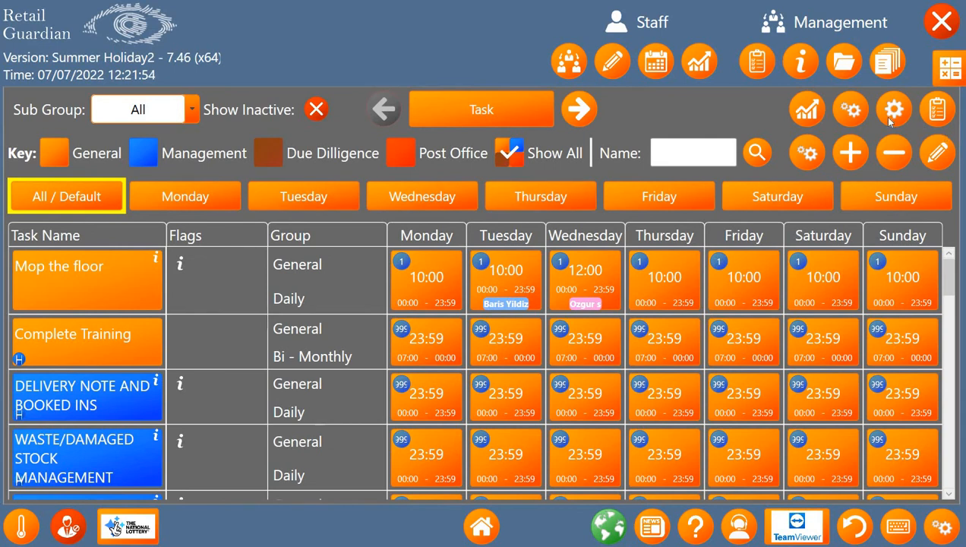
left_click(851, 108)
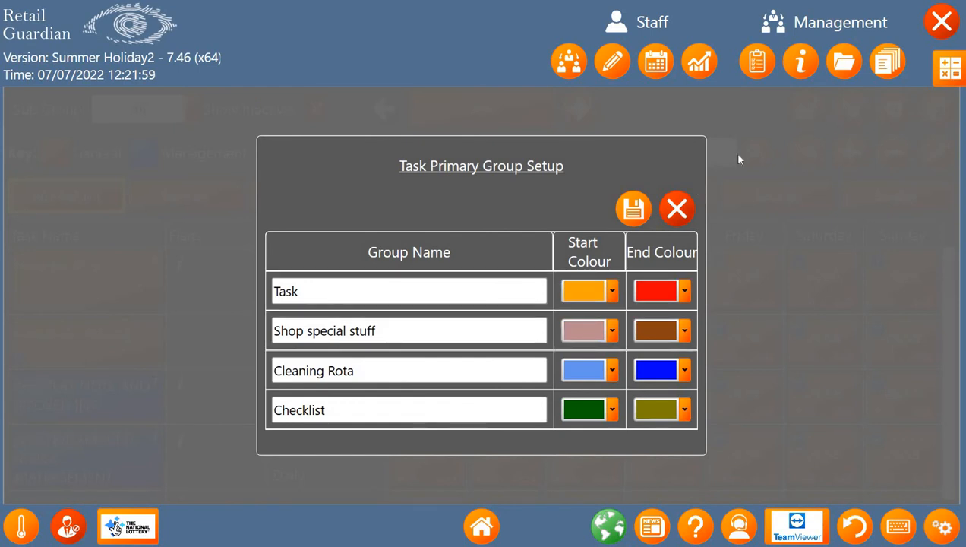
left_click(888, 116)
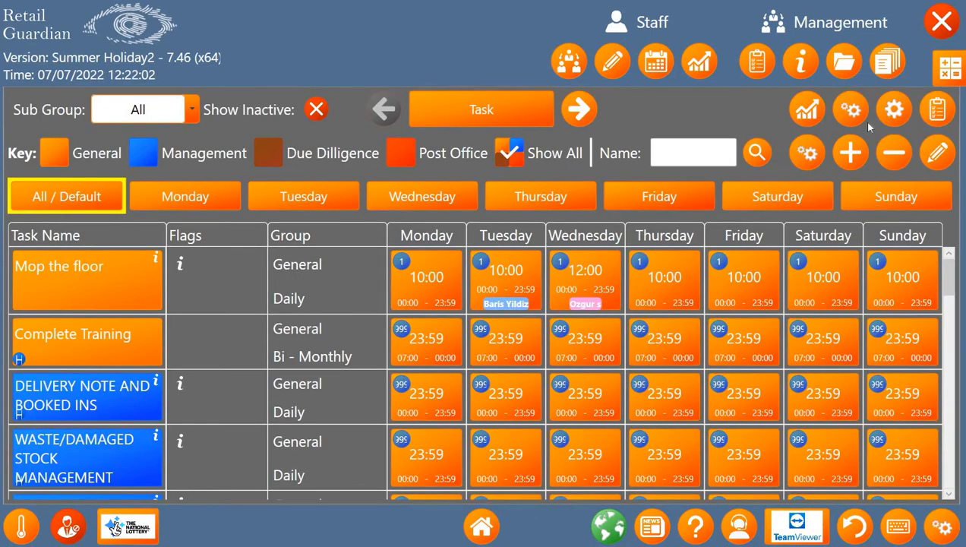
- Rename the "Due Dilligence" task group to "Cooking" and save the task group names
left_click(891, 112)
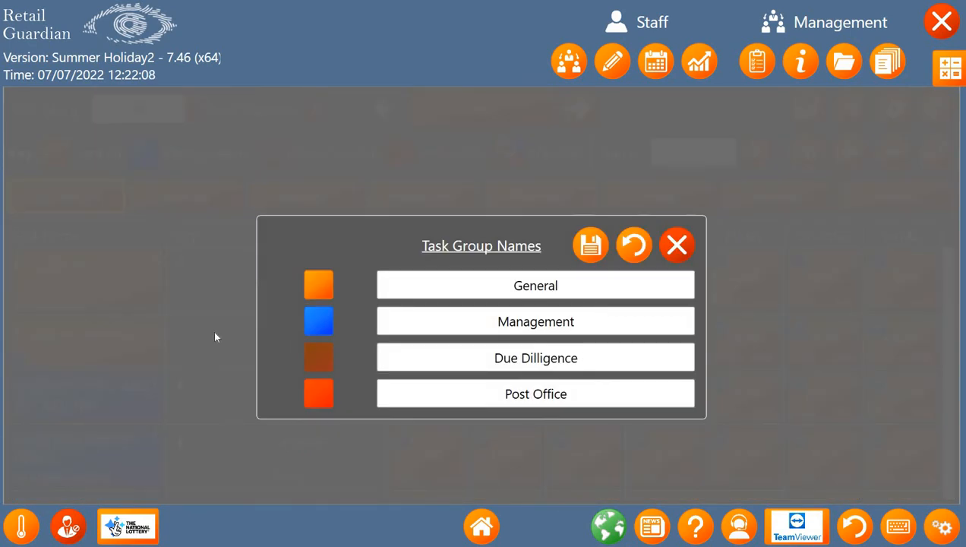
left_click(409, 356)
left_click(409, 352)
left_click(409, 355)
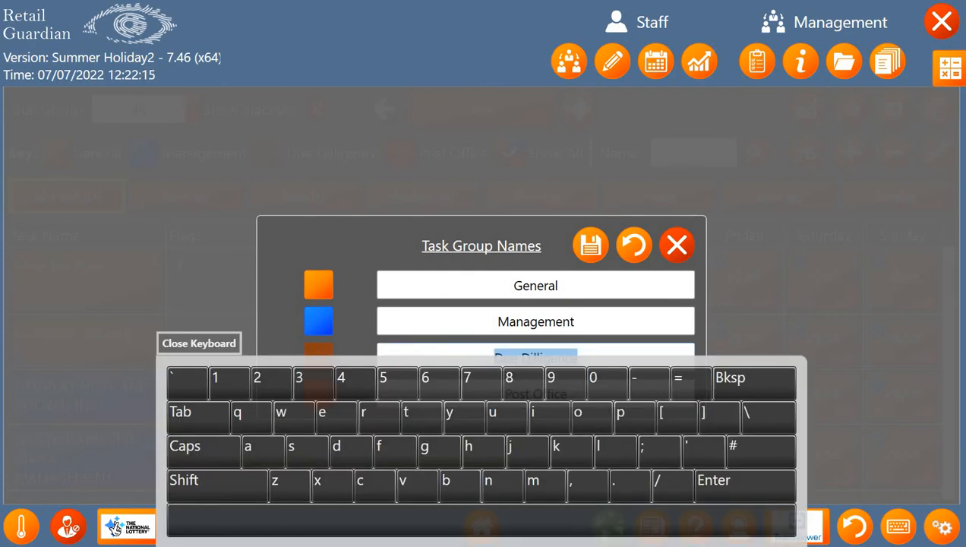
type("Cooking")
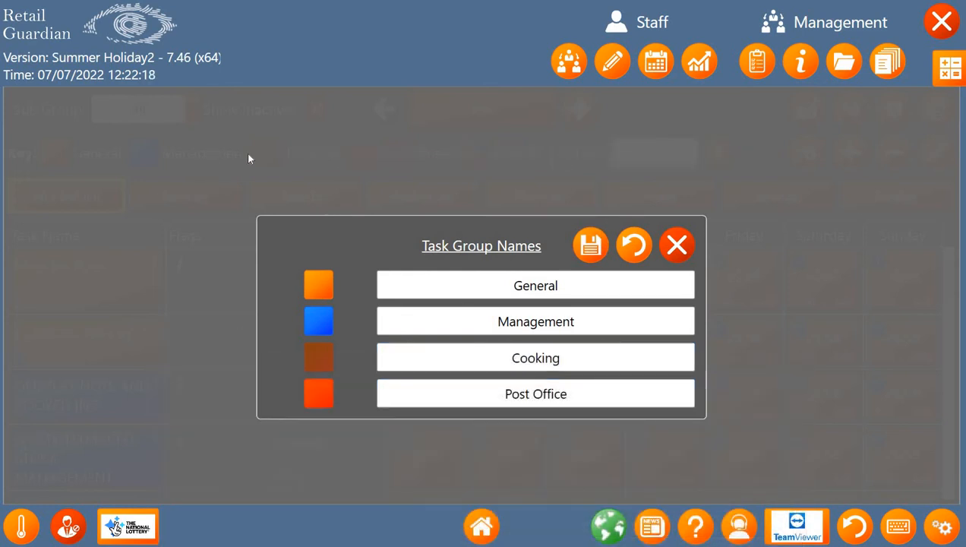
left_click(591, 245)
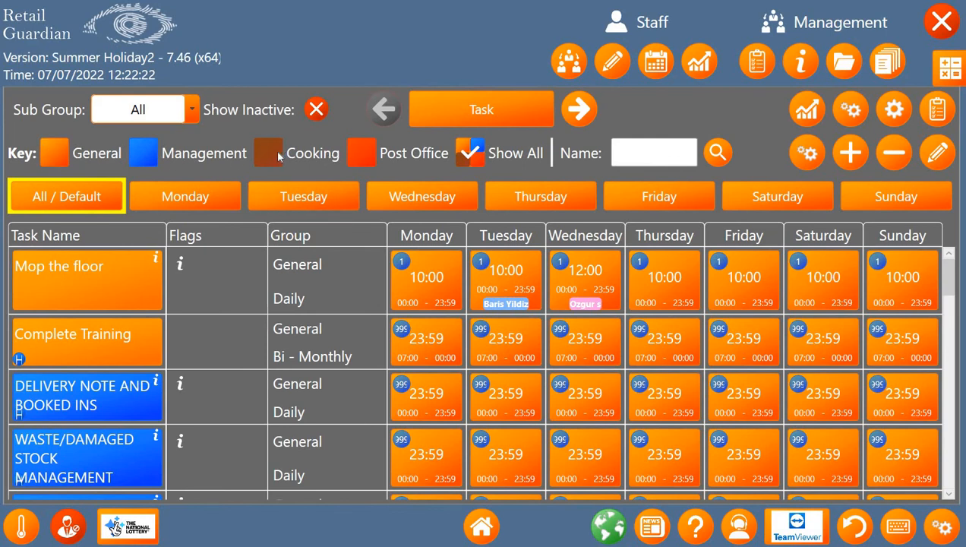
- Review the names, colours and order in the task sub group setup and close it without changes
left_click(472, 156)
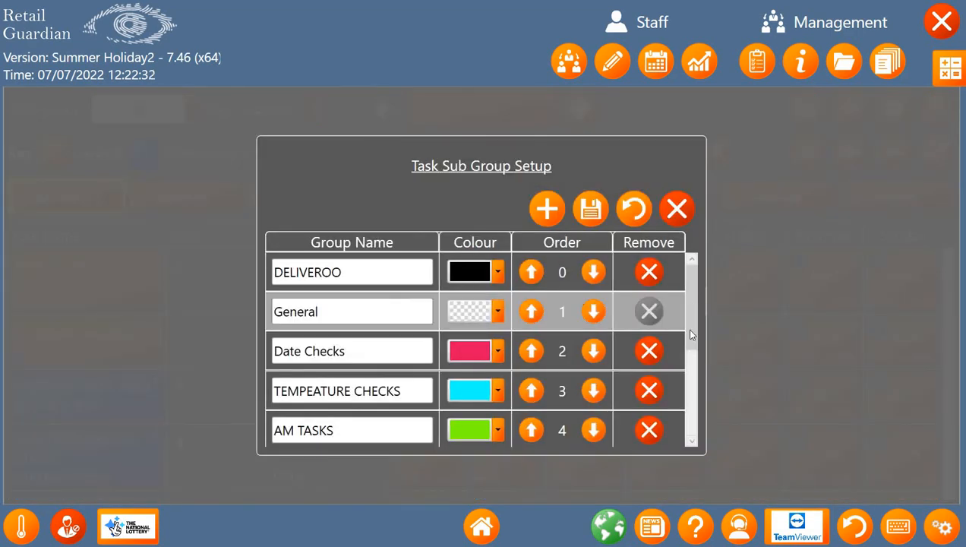
left_click_drag(689, 341, 673, 211)
scroll(686, 304, "up", 4)
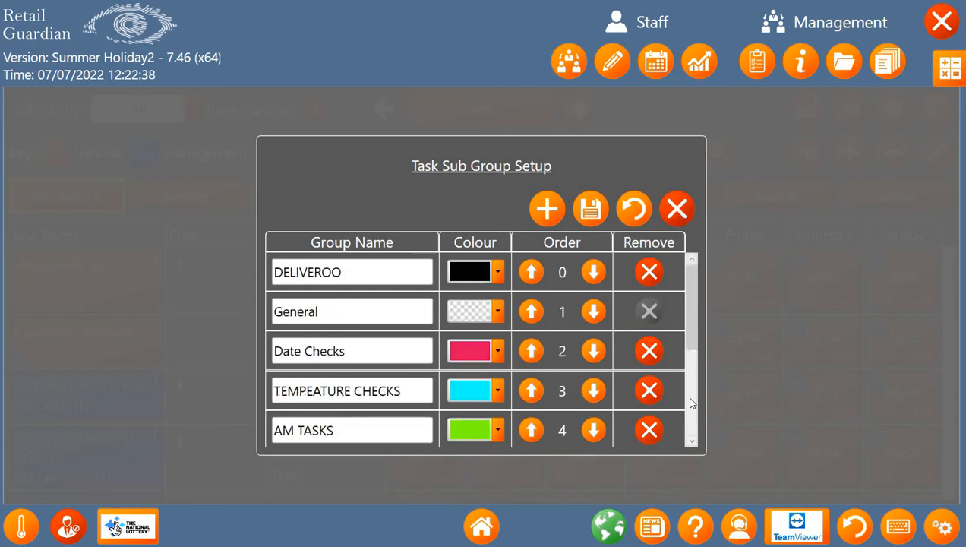
left_click_drag(599, 280, 454, 346)
key("Escape")
key("Escape")
- Open the staff job sheets and look through the General and Management tasks in the Task group, including the stock takes
left_click(426, 52)
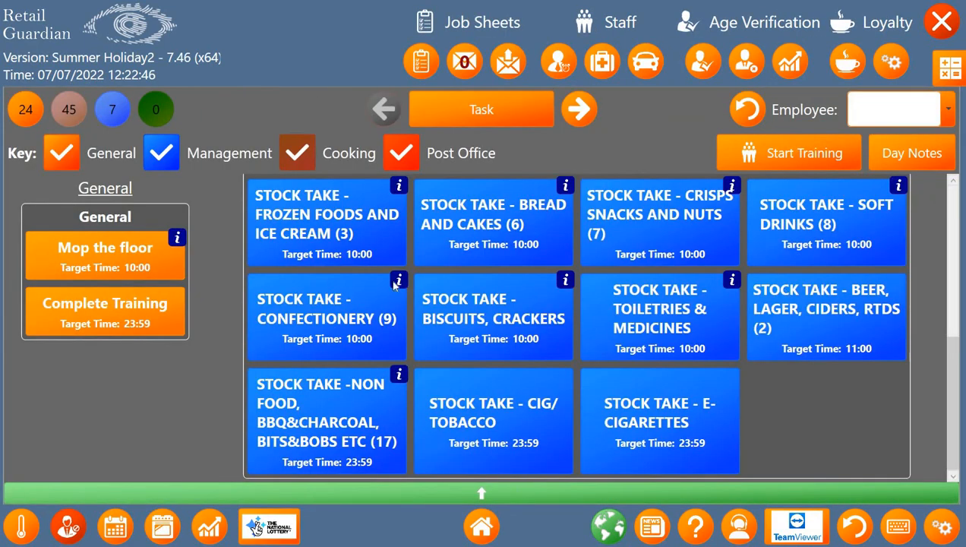
left_click_drag(952, 402, 952, 252)
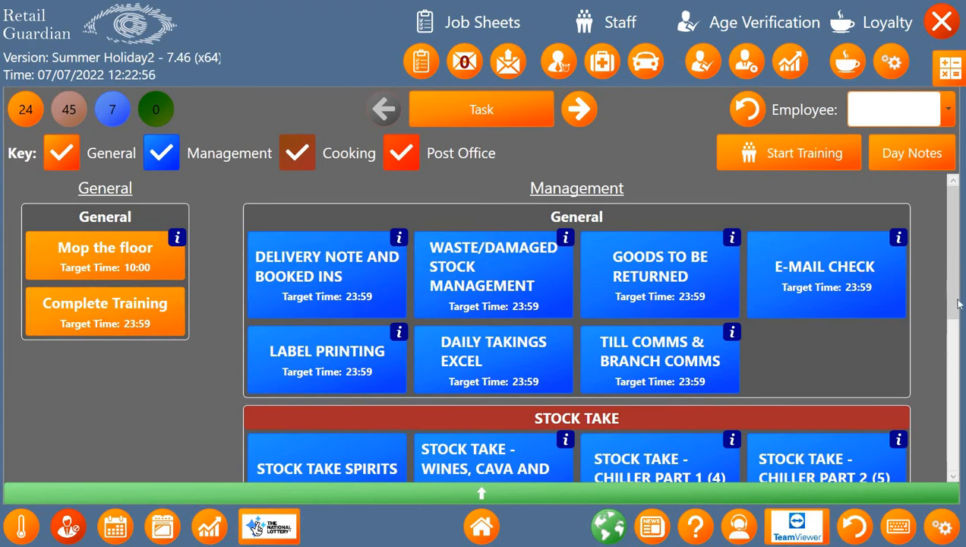
scroll(824, 308, "down", 3)
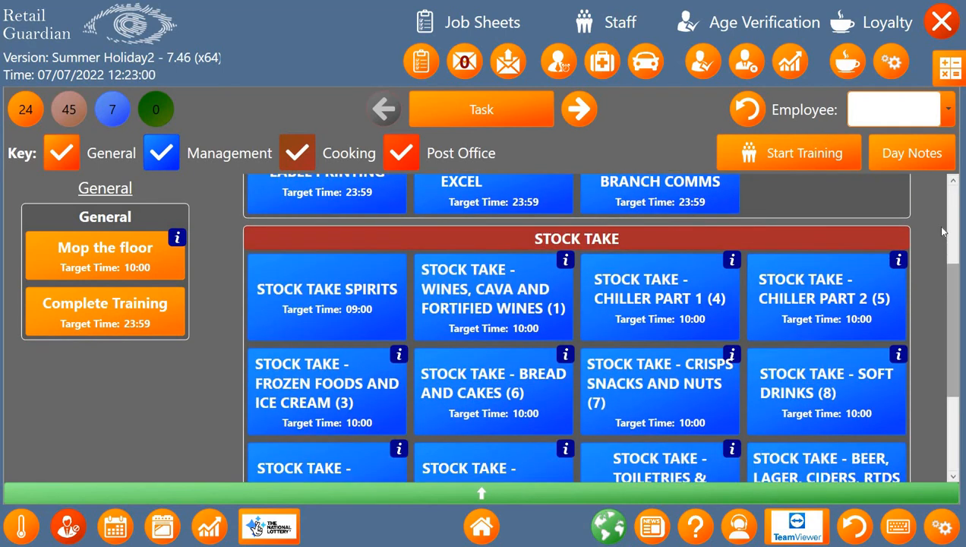
scroll(944, 255, "down", 3)
scroll(950, 243, "up", 5)
scroll(953, 231, "up", 2)
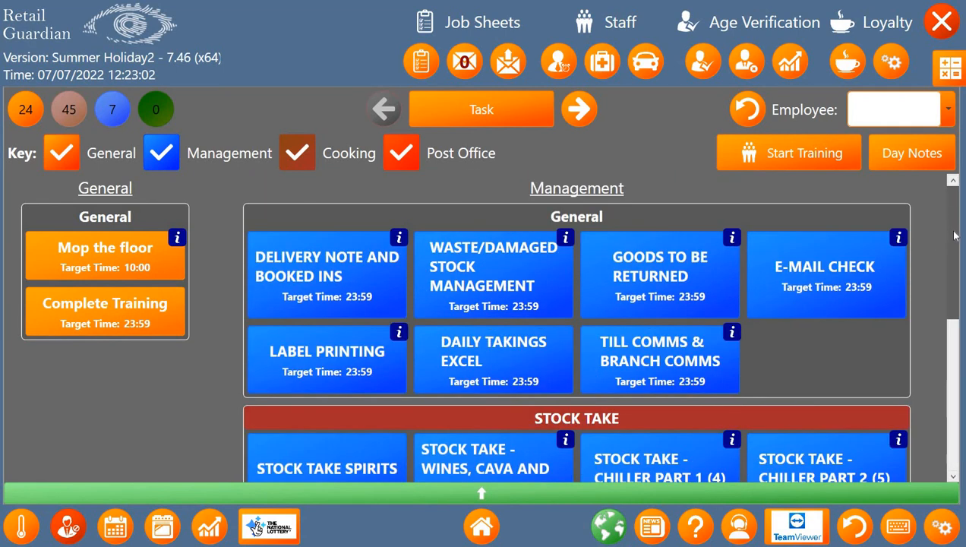
scroll(959, 243, "down", 1)
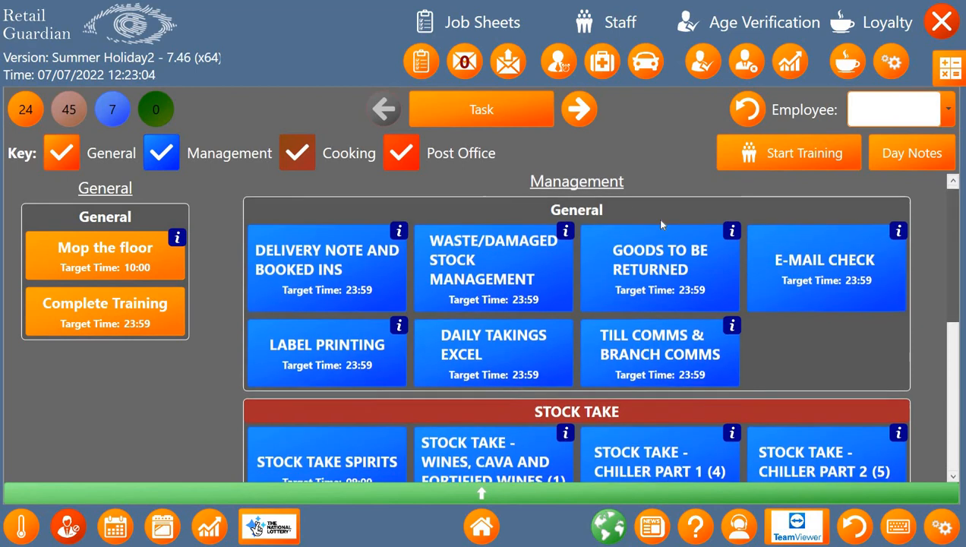
scroll(958, 251, "down", 1)
scroll(956, 261, "up", 1)
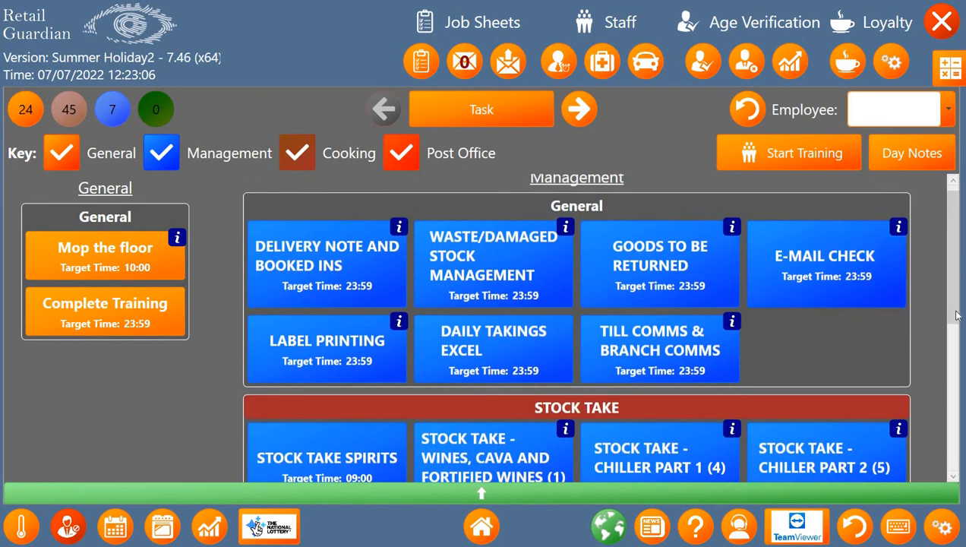
scroll(569, 261, "down", 9)
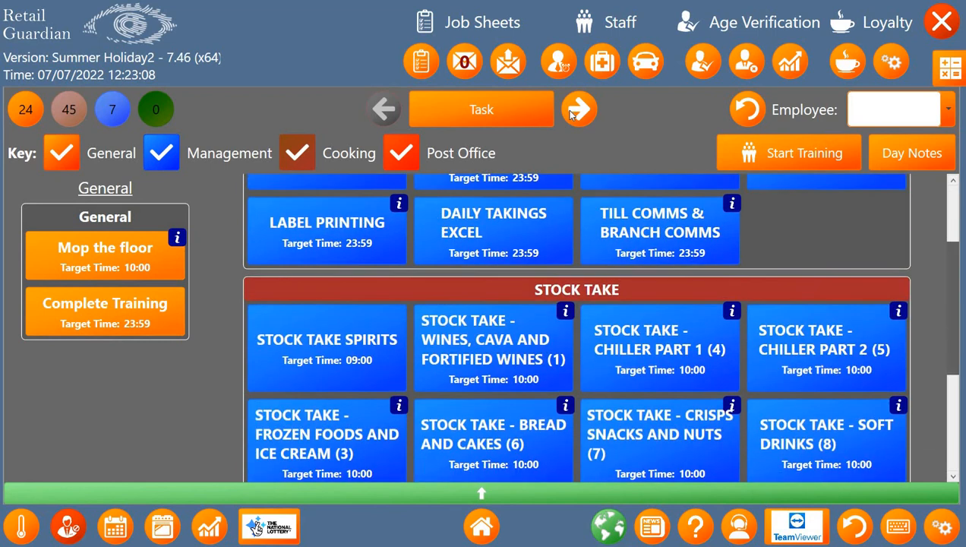
scroll(570, 261, "up", 8)
- Switch the job sheets to the "Shop special stuff" group and look through its General, Temperature Checks and PM tasks
left_click_drag(499, 323, 490, 334)
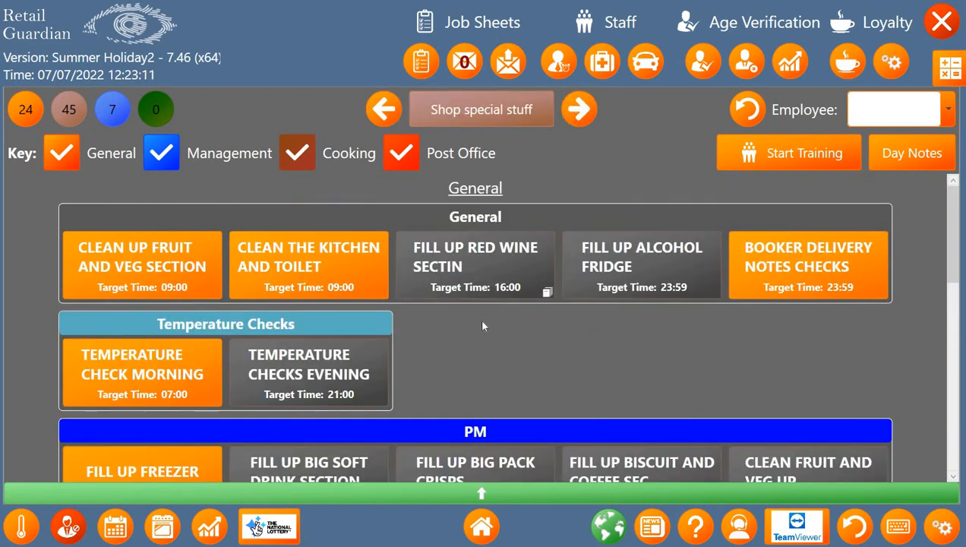
scroll(636, 234, "down", 3)
scroll(499, 374, "up", 3)
scroll(443, 327, "down", 1)
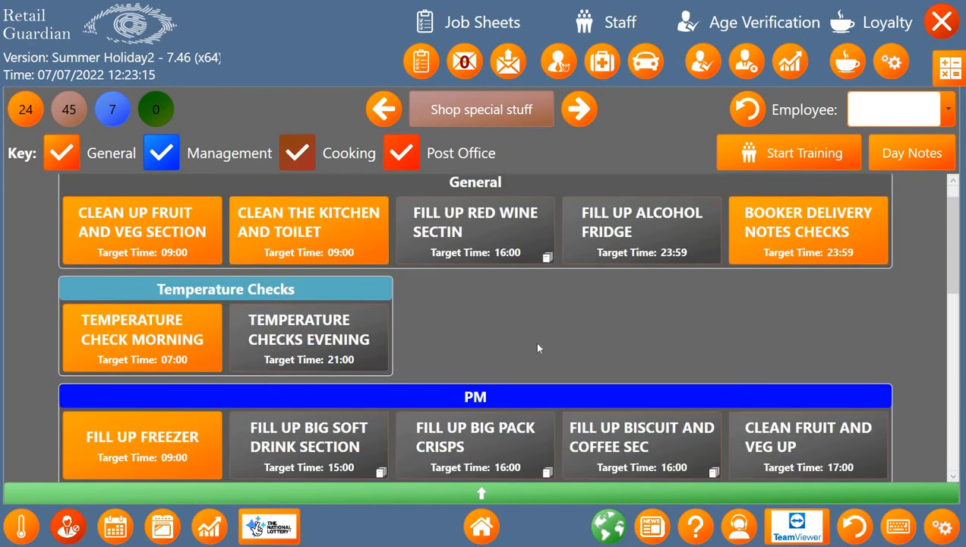
scroll(566, 343, "down", 1)
scroll(560, 372, "down", 1)
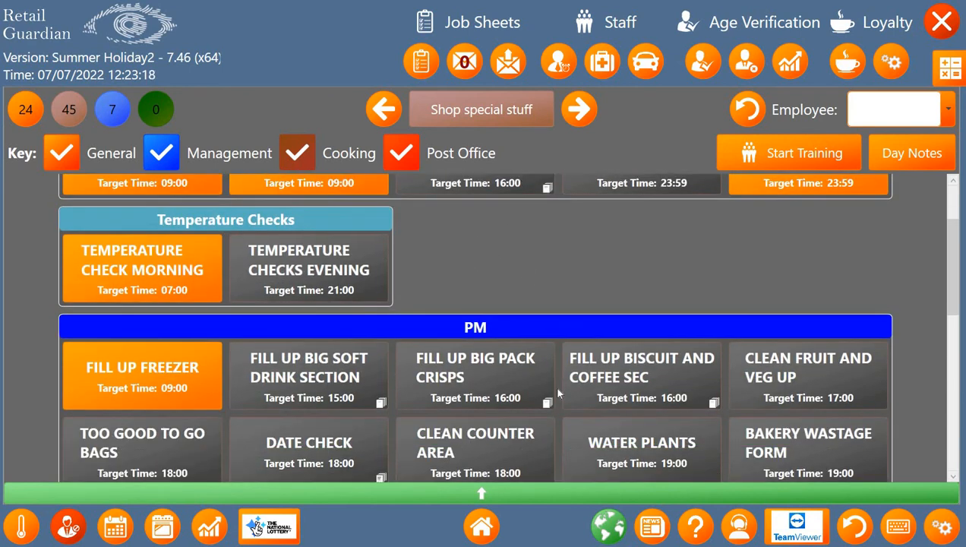
scroll(559, 394, "down", 4)
scroll(550, 401, "down", 5)
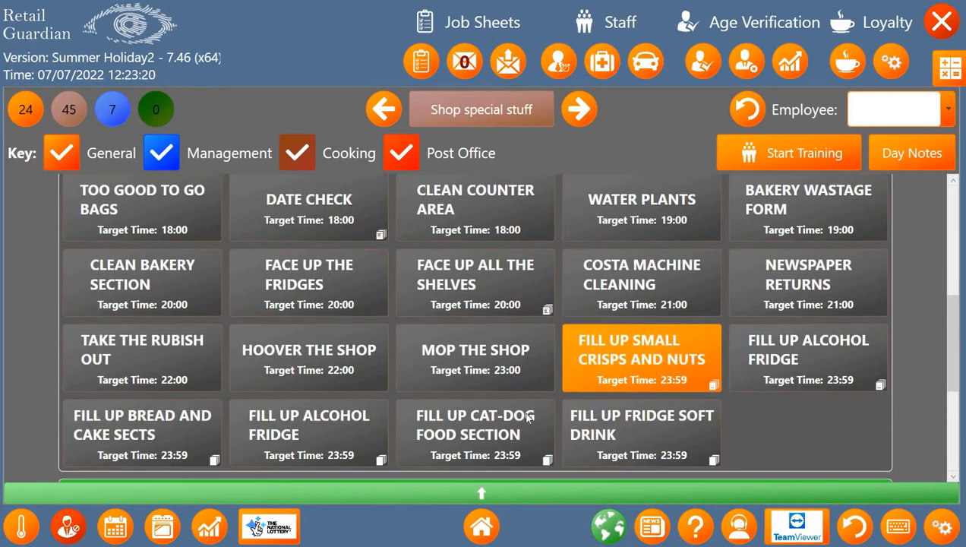
scroll(526, 416, "down", 8)
scroll(888, 121, "up", 7)
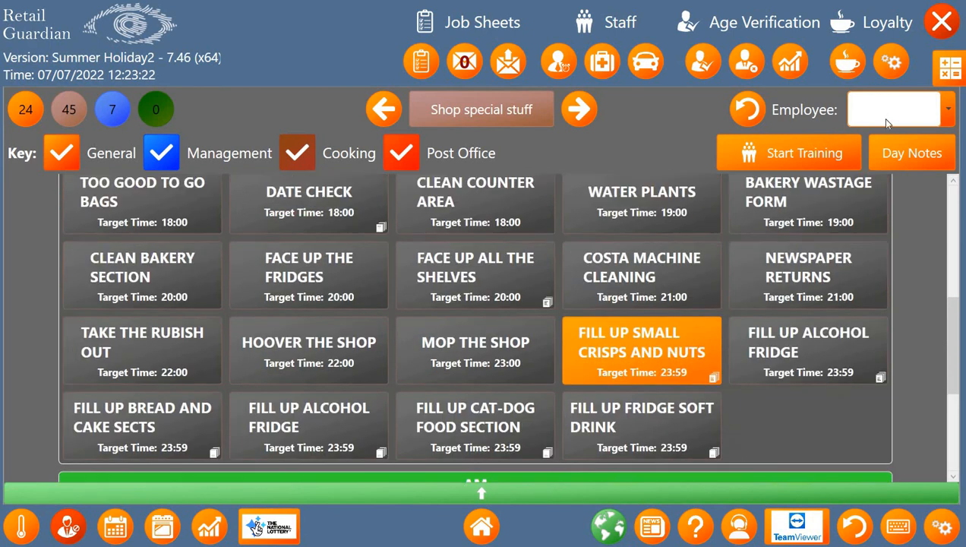
scroll(881, 117, "up", 5)
- Filter the job sheets by one employee and by a second one, return to the Task group and clear the employee filter
left_click(875, 117)
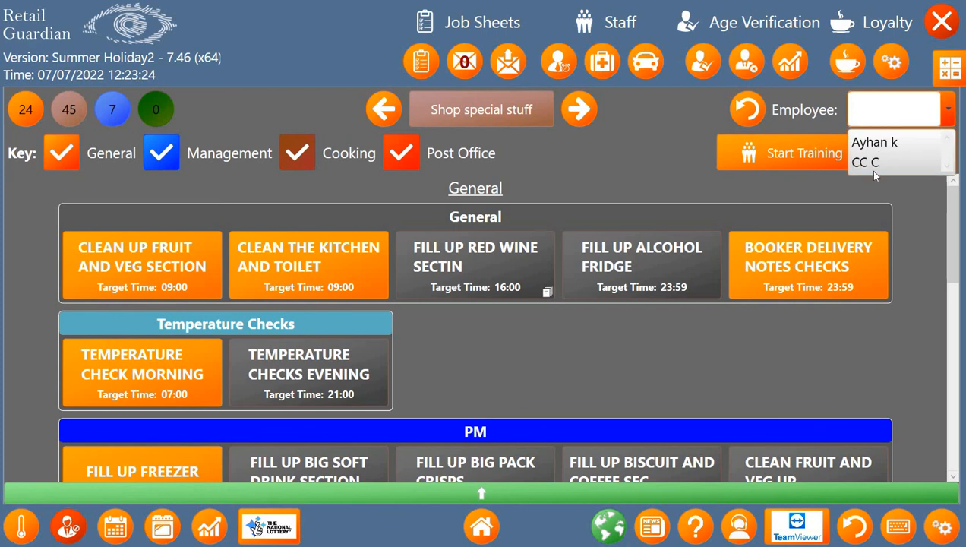
left_click(874, 142)
left_click(894, 109)
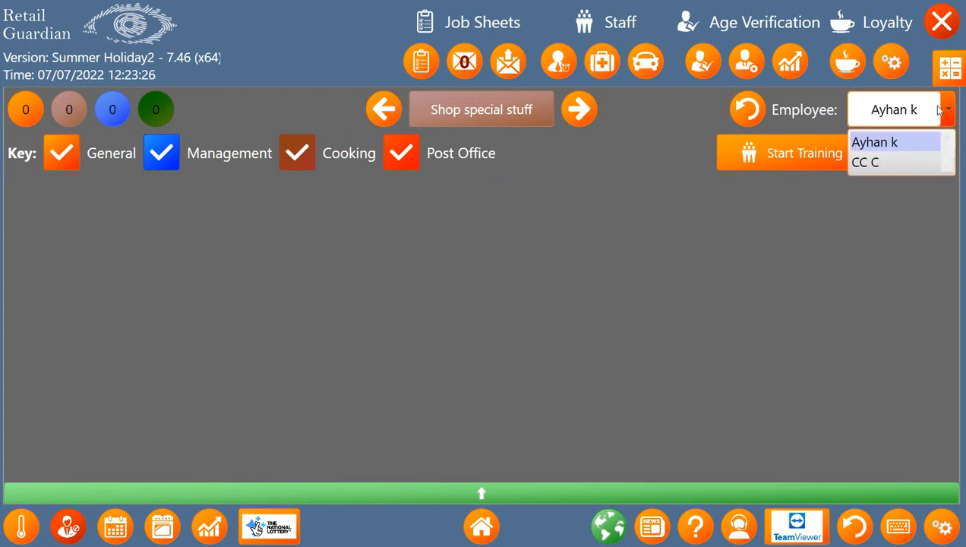
left_click(866, 161)
left_click(384, 109)
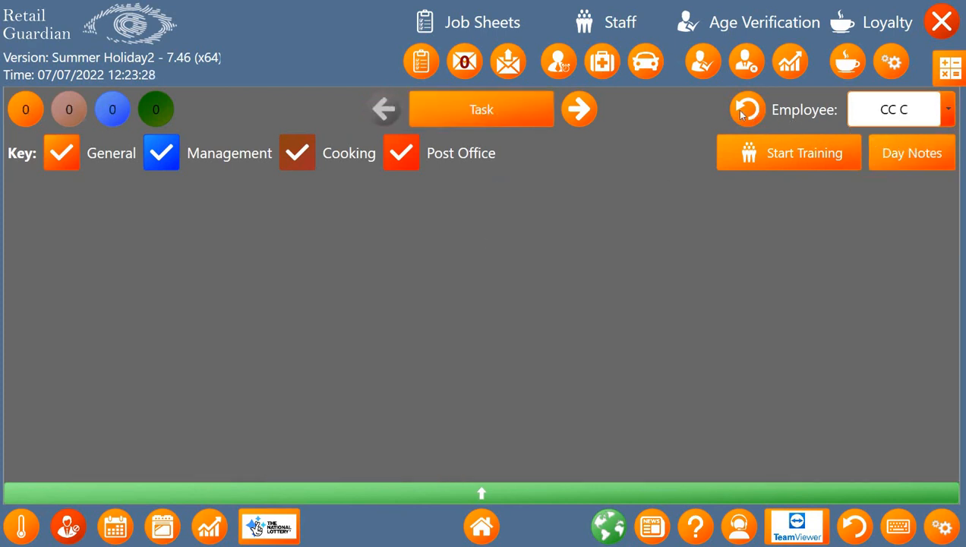
left_click(894, 111)
left_click(553, 221)
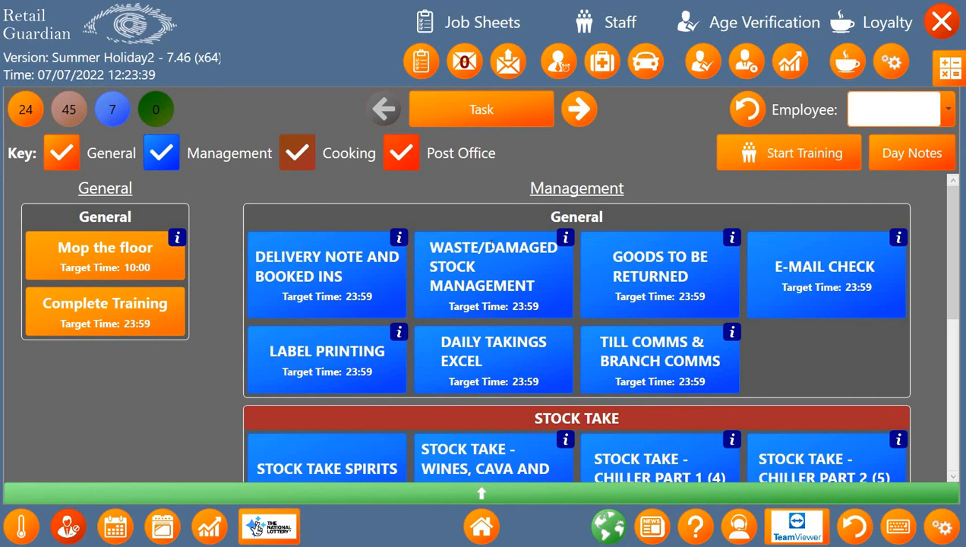
- Open the day notes for 07/07/2022, view the staff and manager note fields, and close them without entering anything
left_click(908, 153)
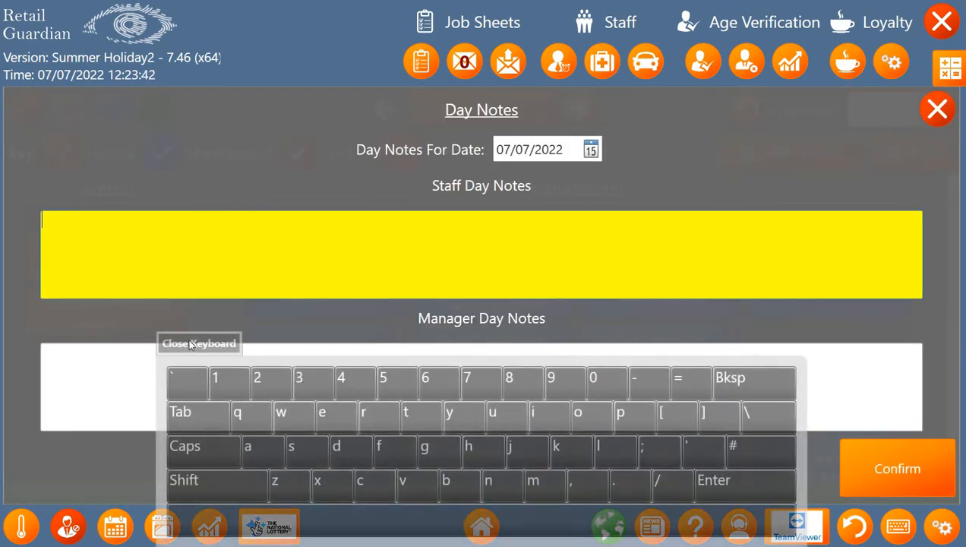
left_click(410, 369)
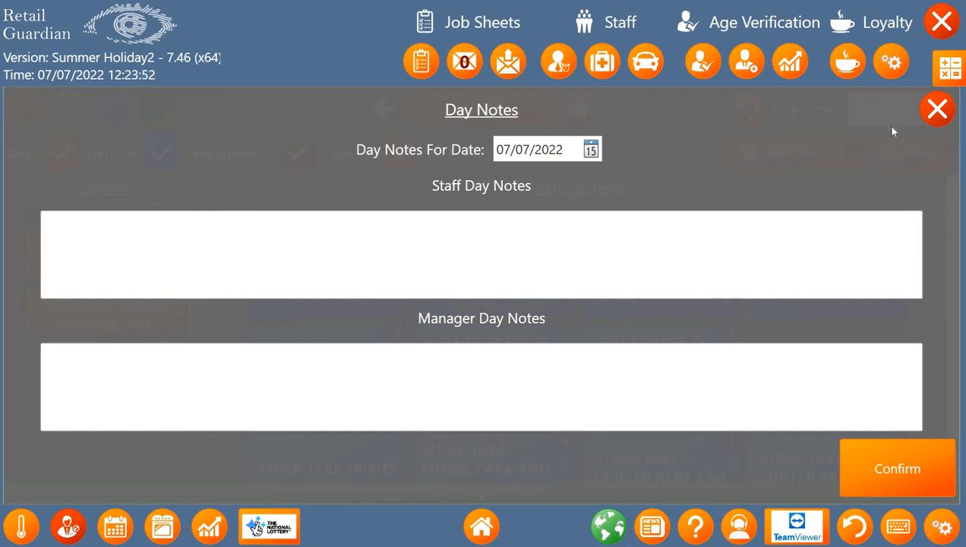
left_click(937, 110)
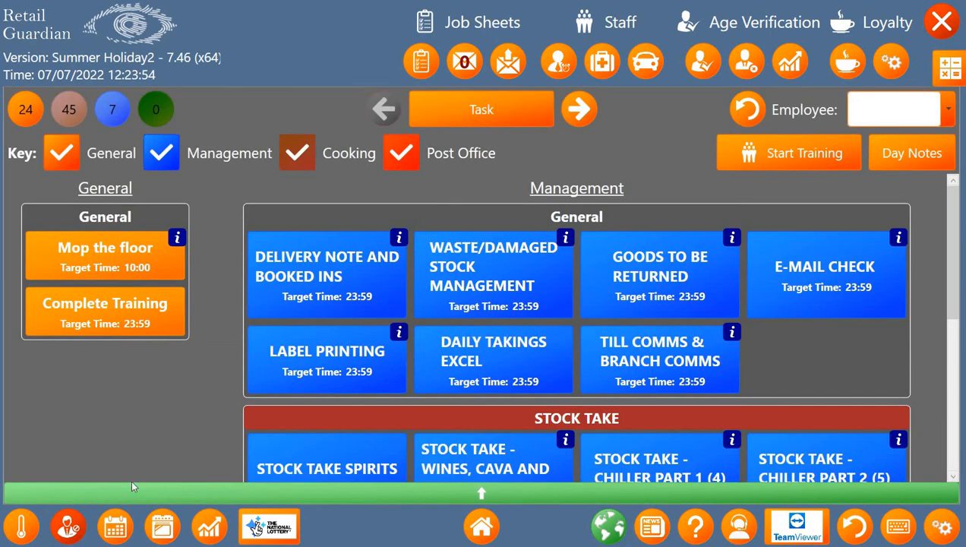